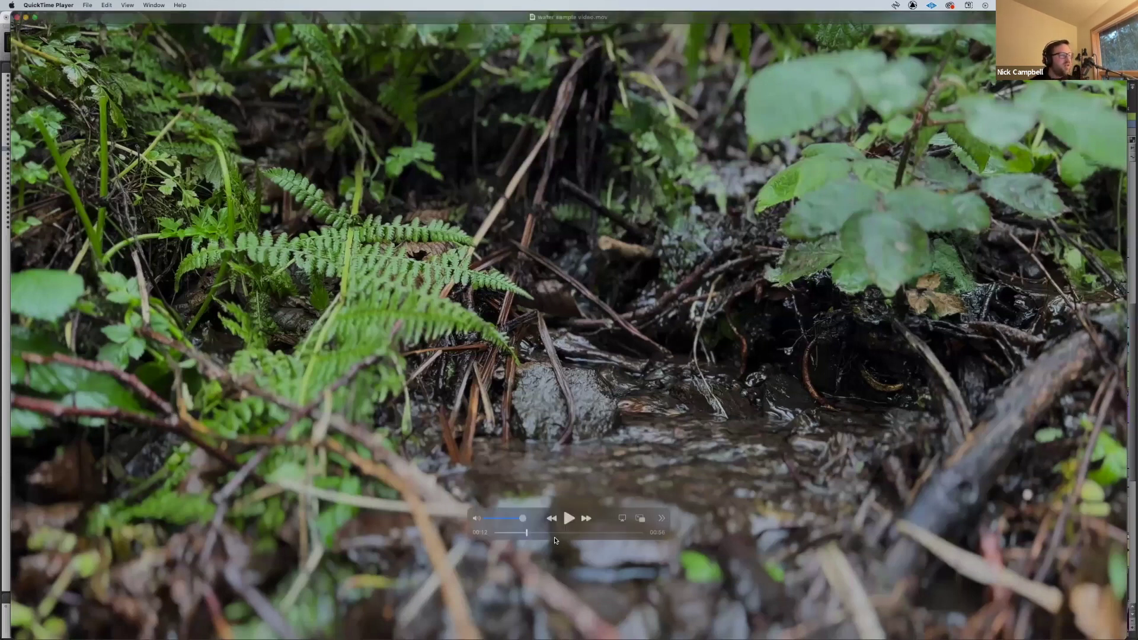
- Replay part of the water sample video, pause it, and switch to the Overlook session in Pro Tools
left_click(515, 533)
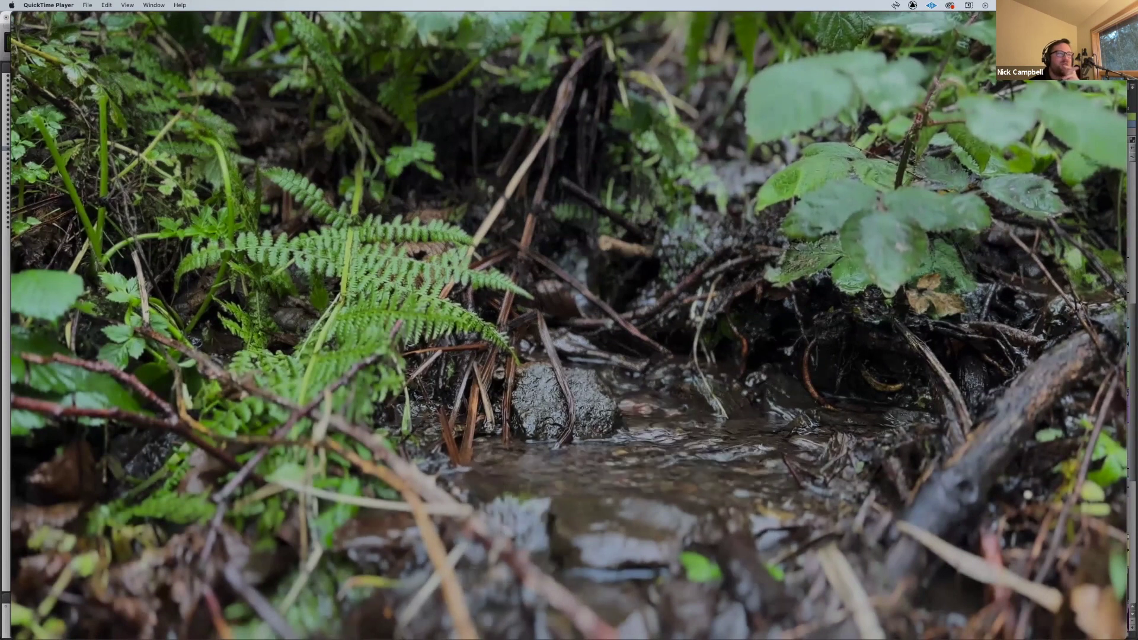
mouse_move(750, 406)
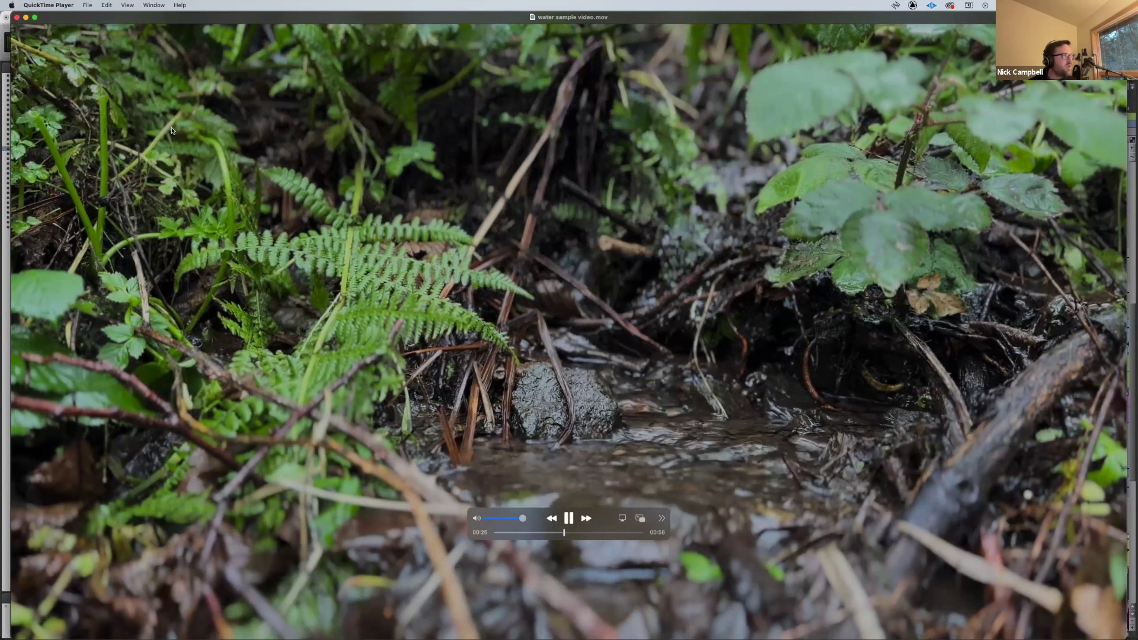
left_click(572, 522)
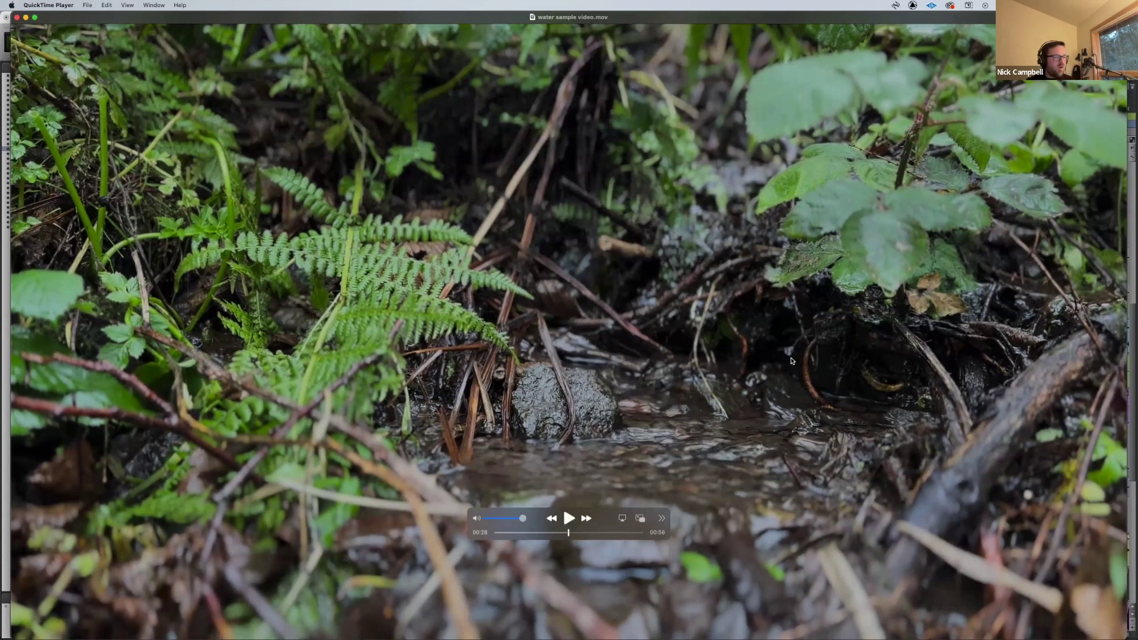
key("ctrl+Up")
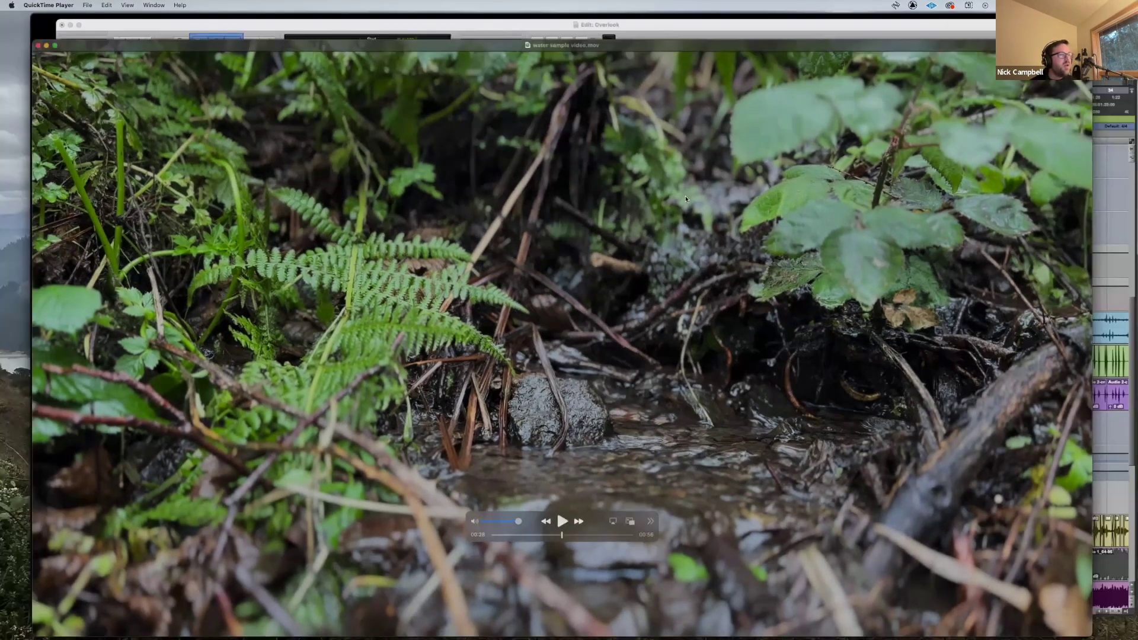
left_click(403, 298)
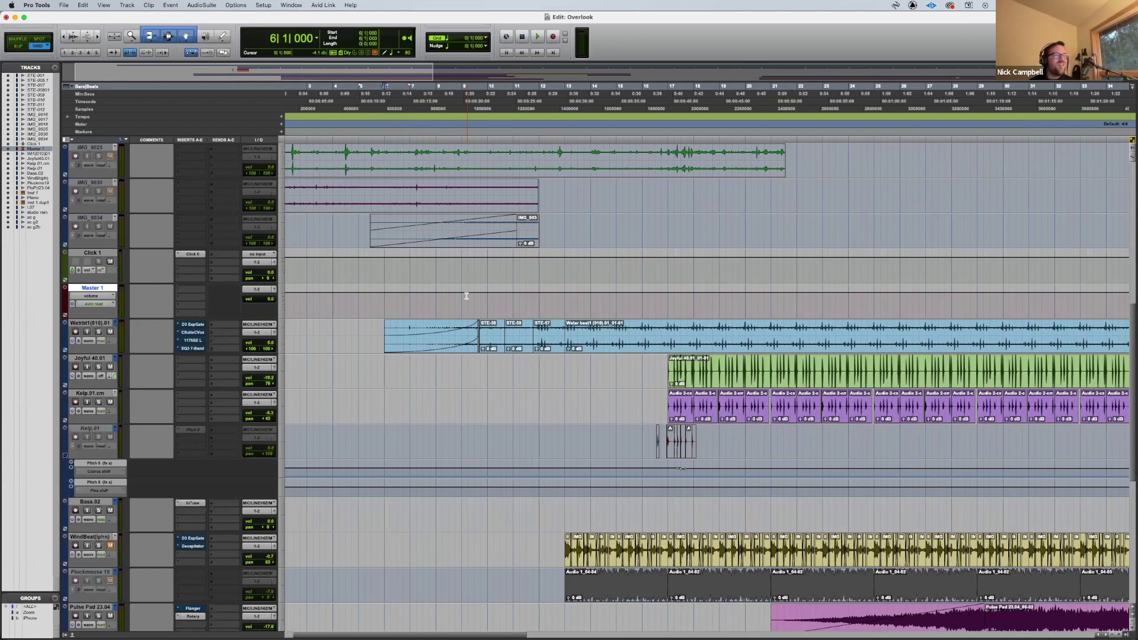
- Switch to Finder and open the Sitka folder on the Desktop
key("ctrl+Up")
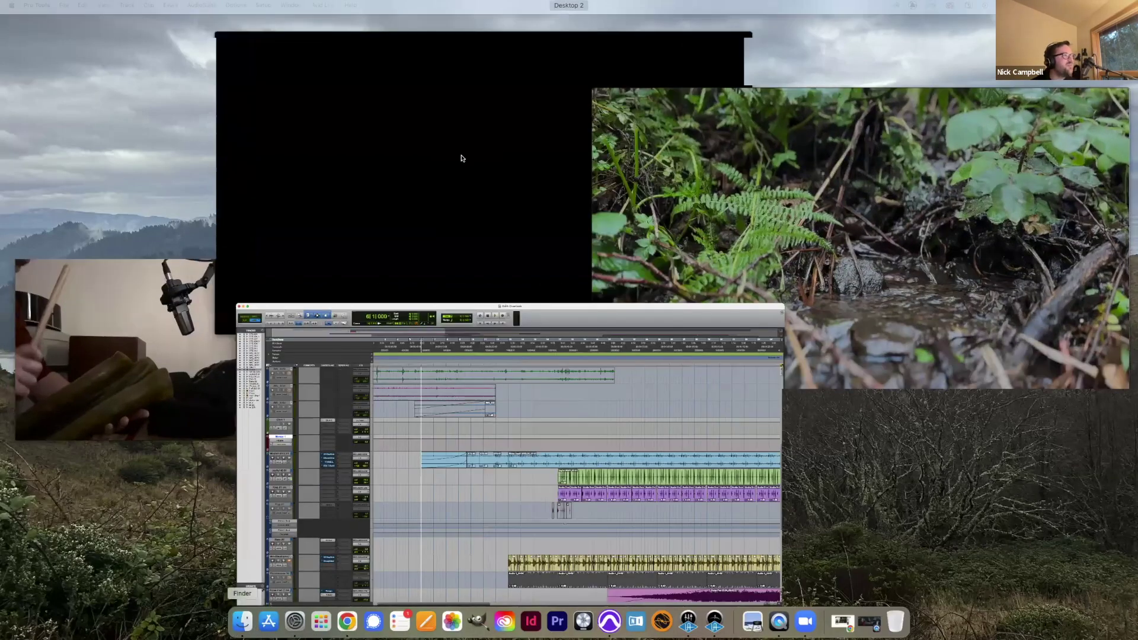
left_click(462, 158)
left_click(242, 620)
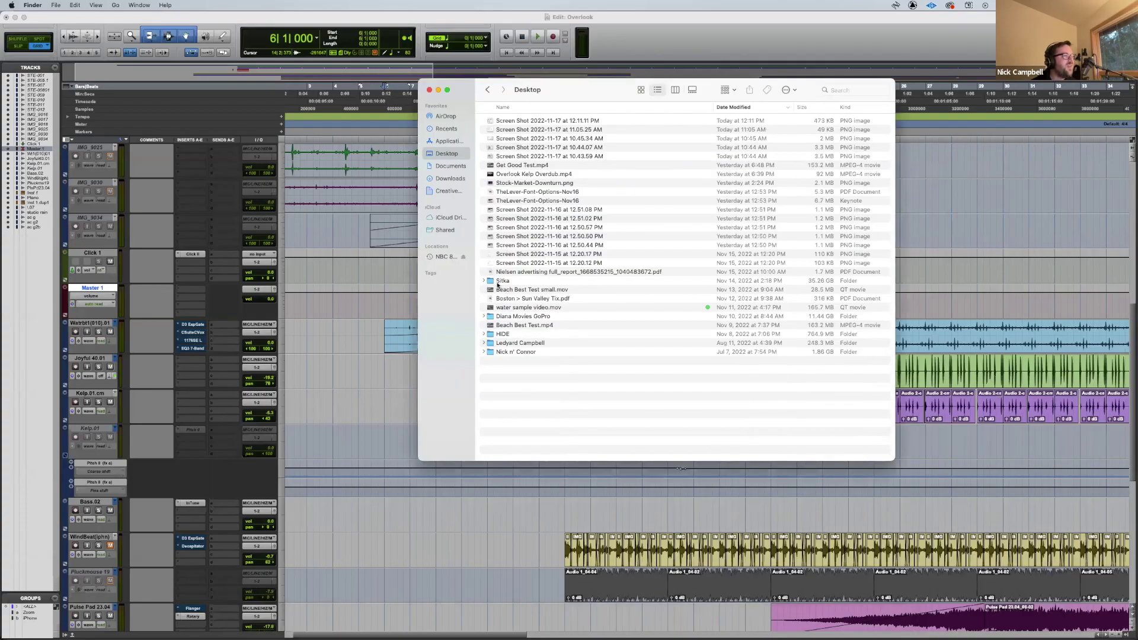
double_click(498, 283)
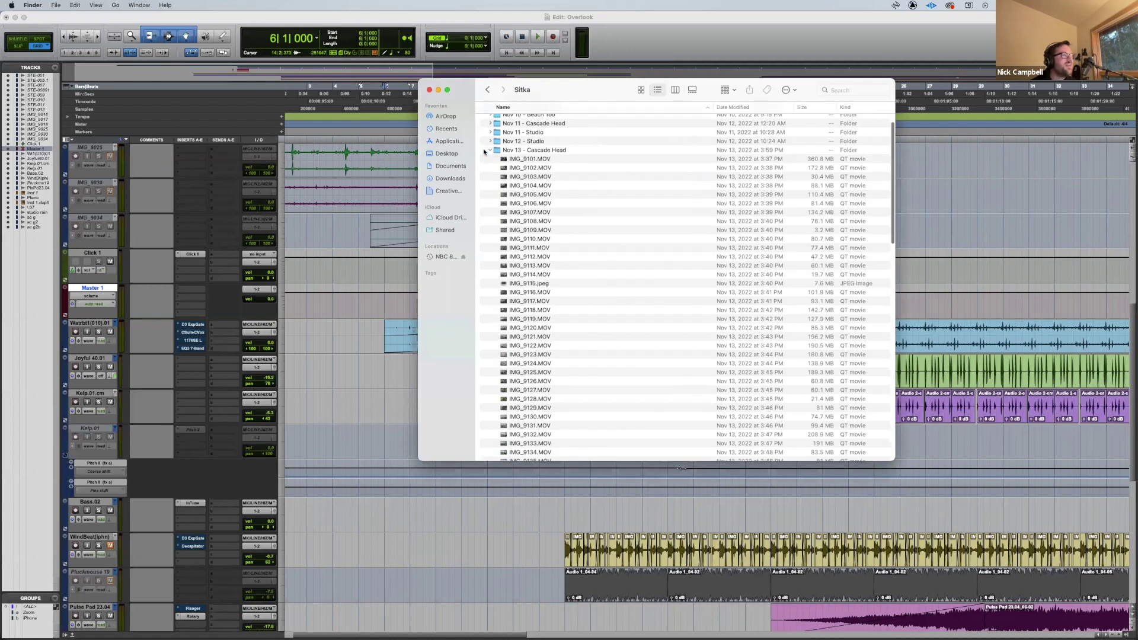
- Look through the iPhone Footage folders, collapsing Nov 13 - Cascade Head and checking the clips in Nov 16 - Arbow
left_click(490, 150)
left_click(491, 187)
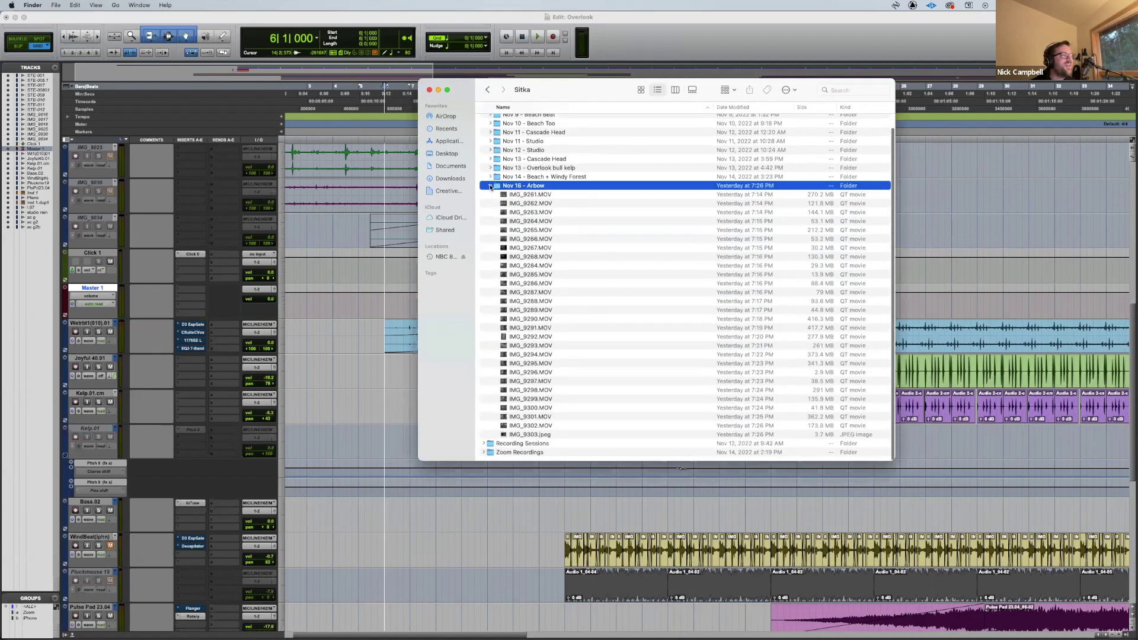
left_click(490, 186)
- Examine the WAV files in the dated Zoom Recordings folders from Nov 9 to Nov 13, and put the Finder window away
left_click(483, 219)
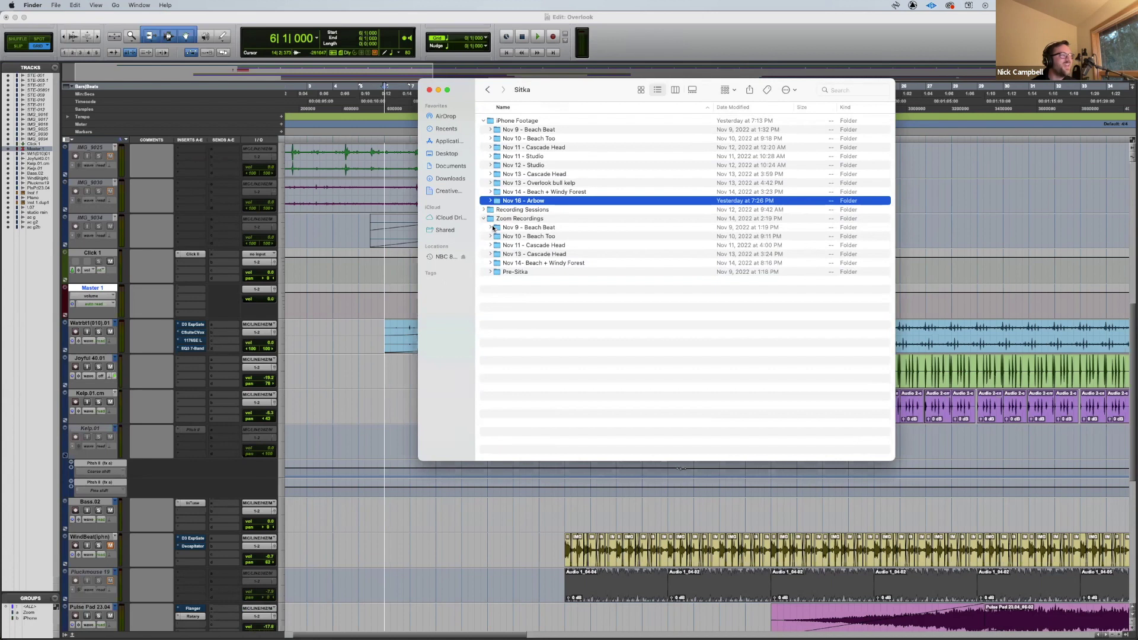
left_click(493, 227)
left_click(489, 228)
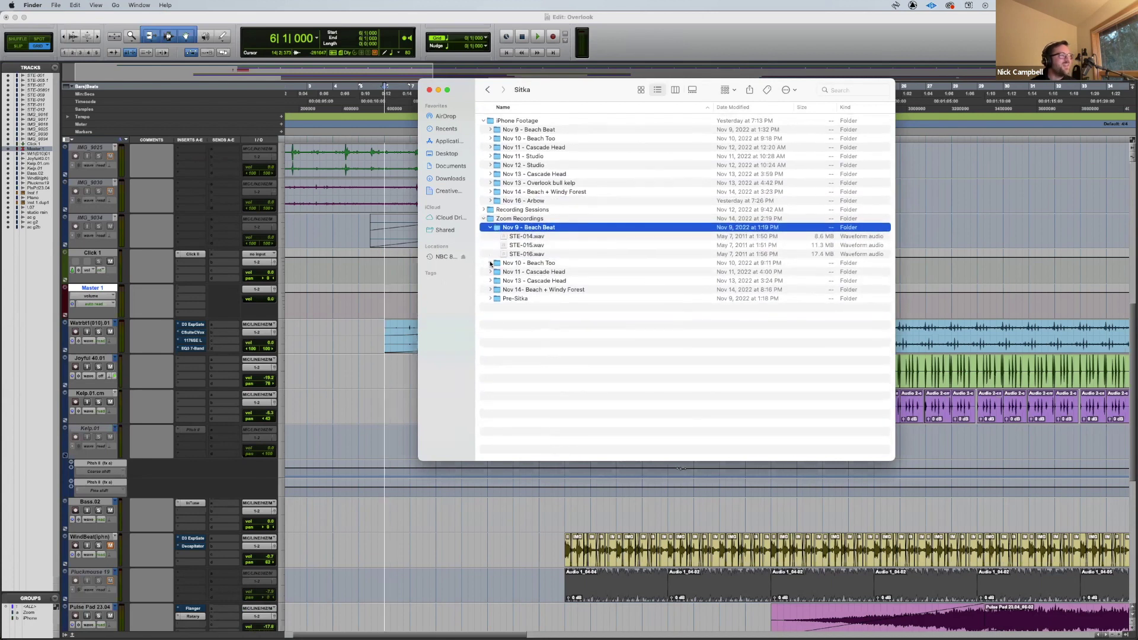
left_click(490, 262)
left_click(489, 316)
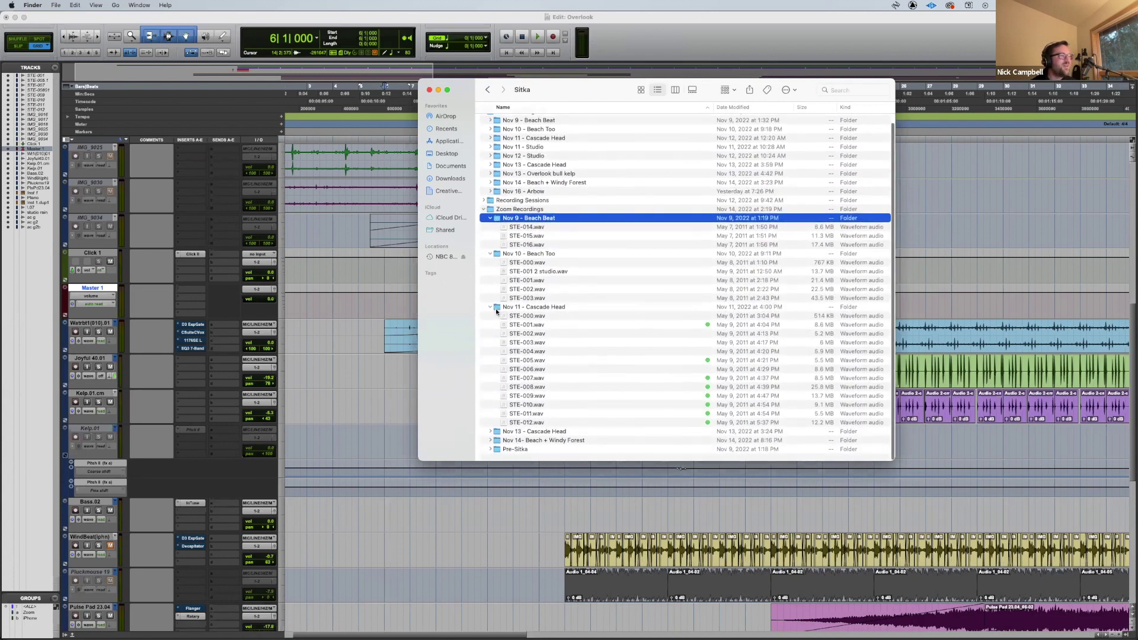
scroll(516, 386, "down", 1)
scroll(515, 390, "up", 2)
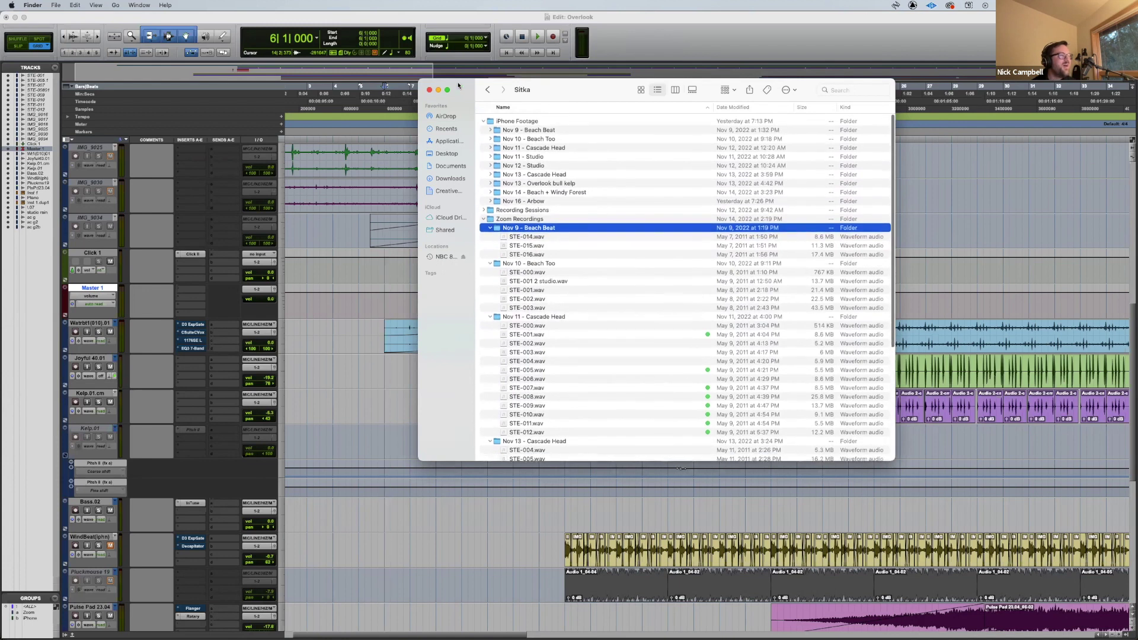
key("super+m")
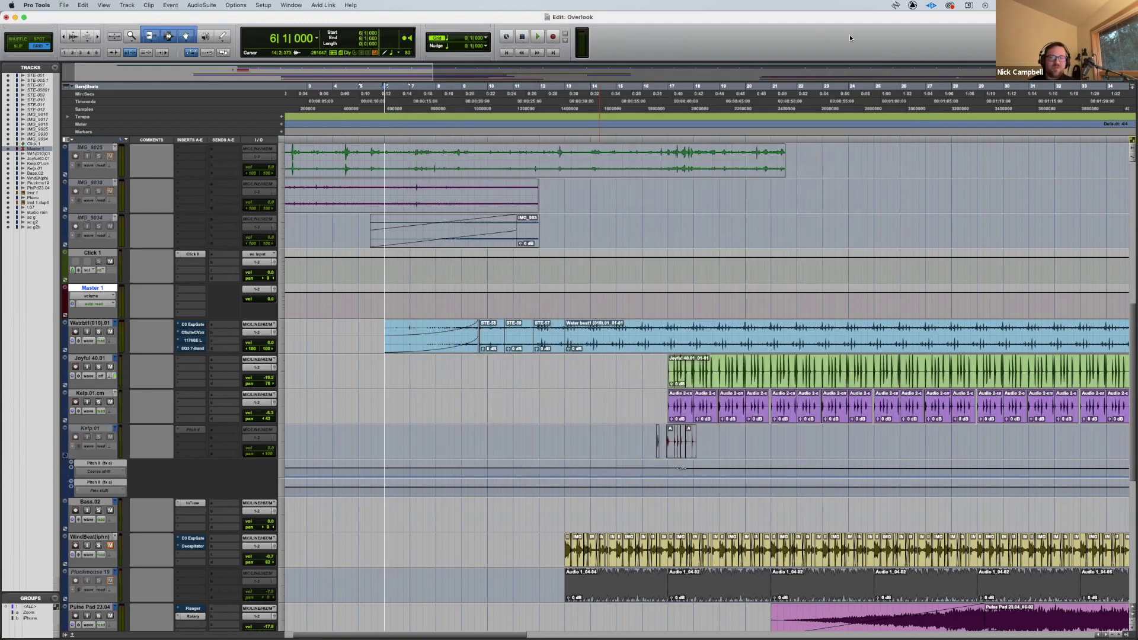
- Play the session from bar 6 with the water beat track soloed, and stop playback
key("space")
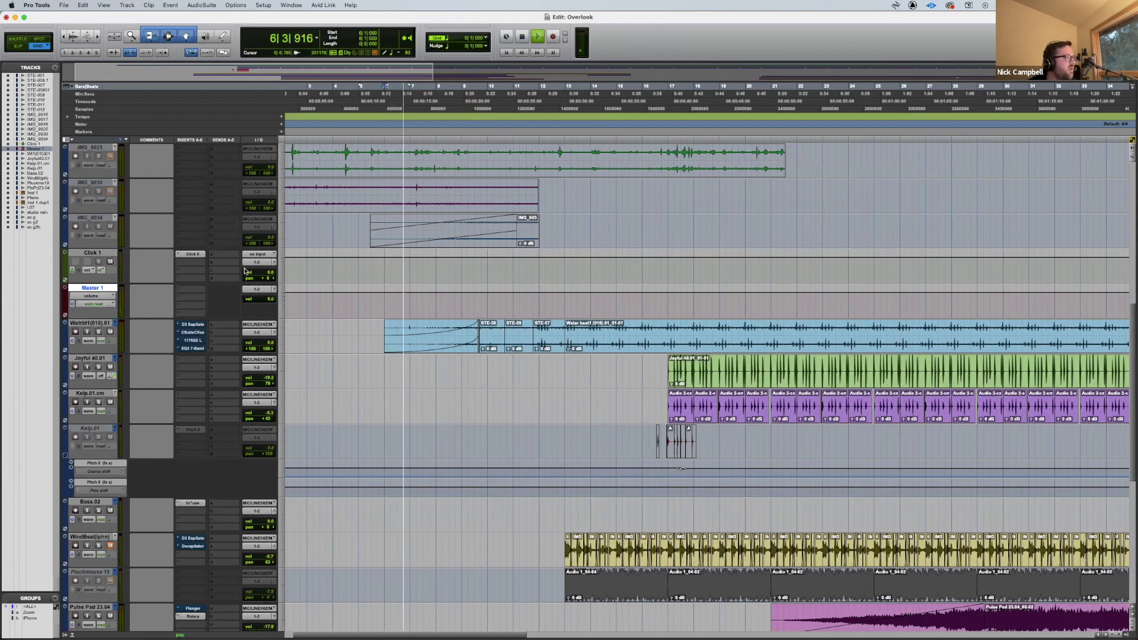
left_click(99, 332)
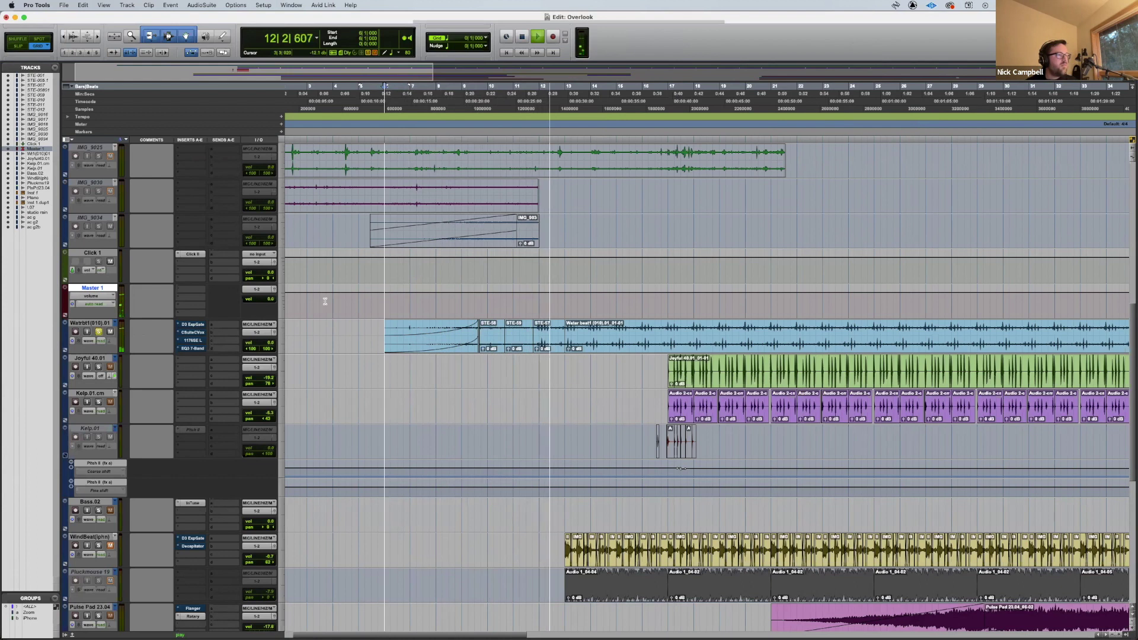
key("space")
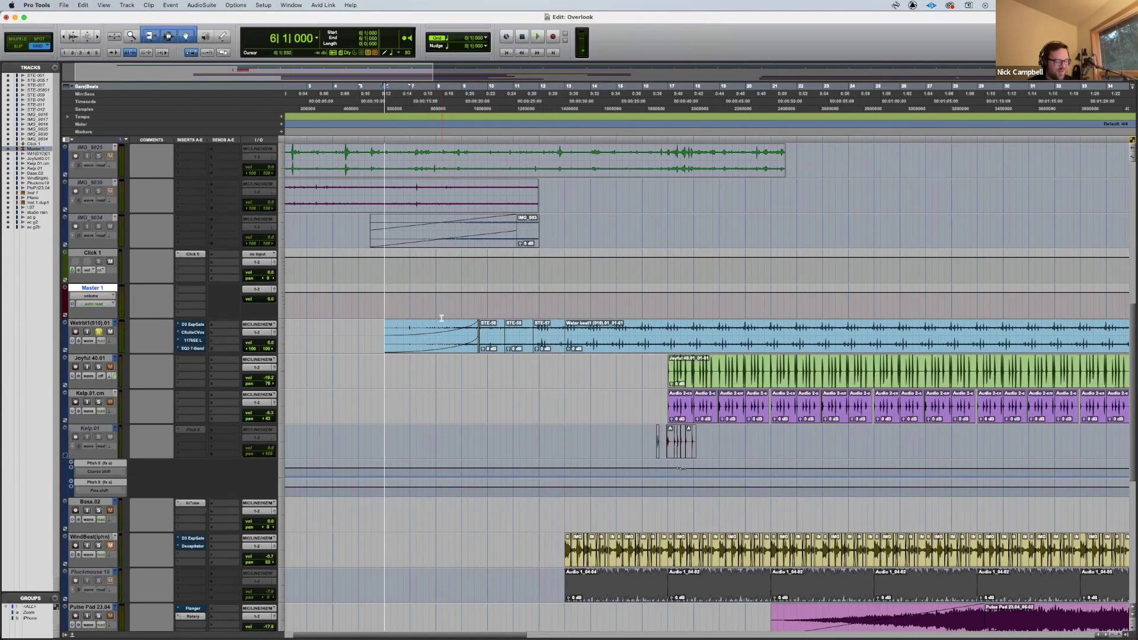
- Play the soloed water beat track from bar 9 beat 4 through its STE clips, and stop playback
scroll(444, 320, "up", 5)
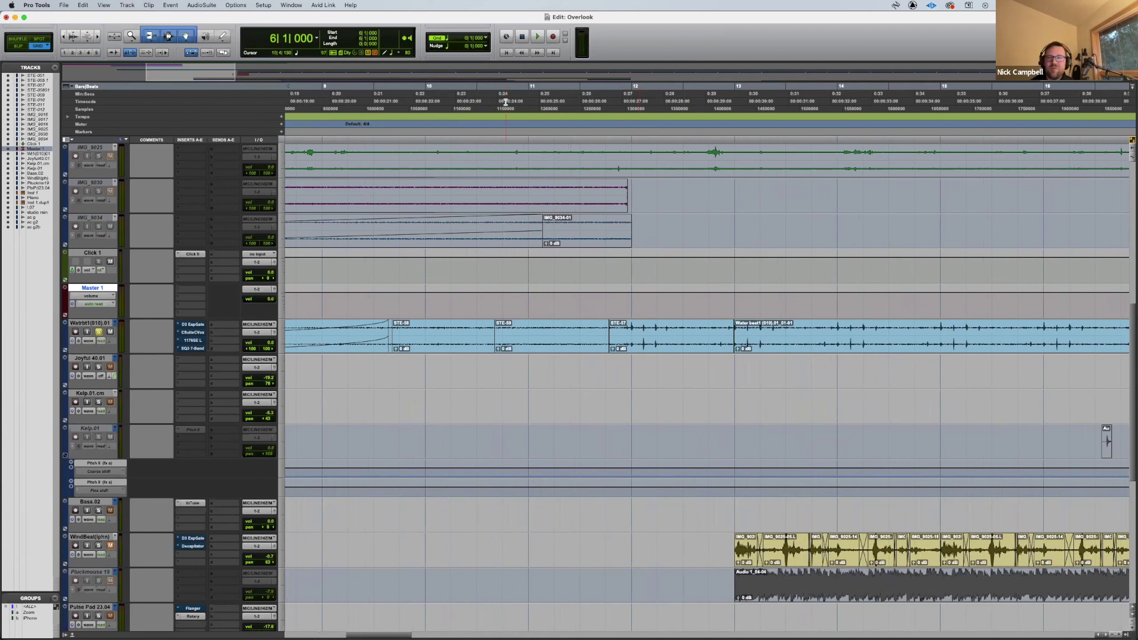
key("space")
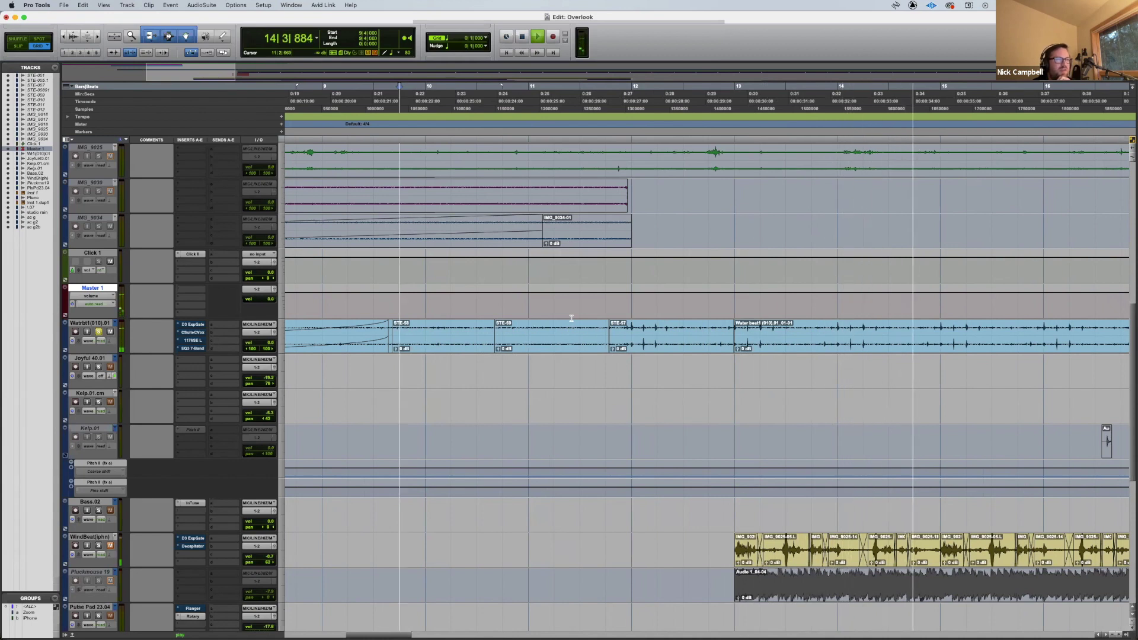
key("space")
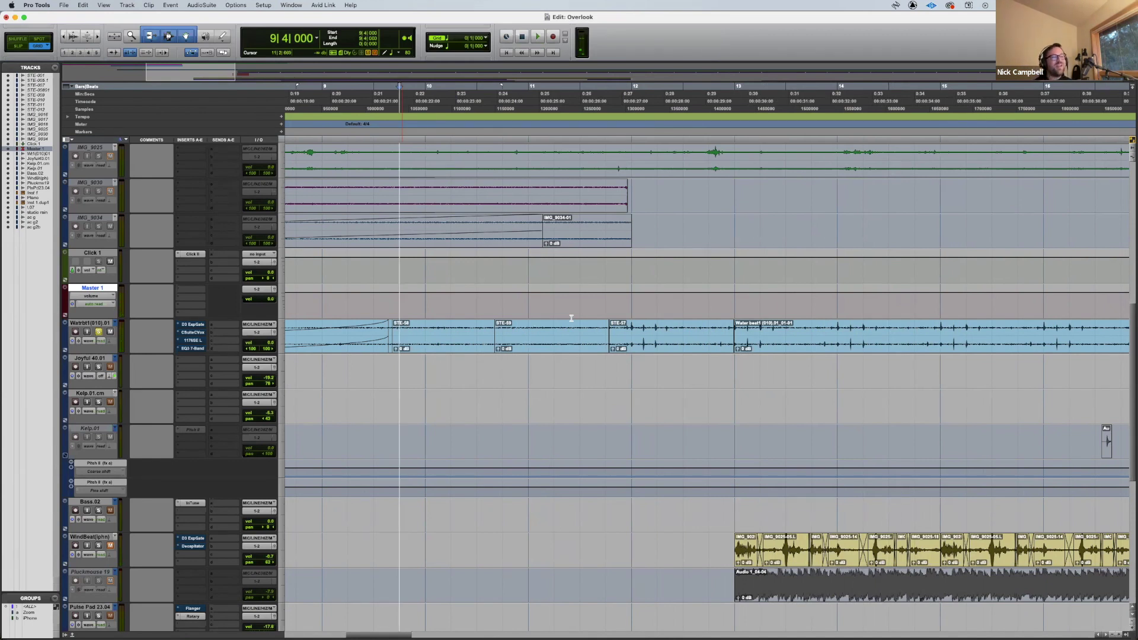
key("super+bracketleft")
key("super+bracketleft")
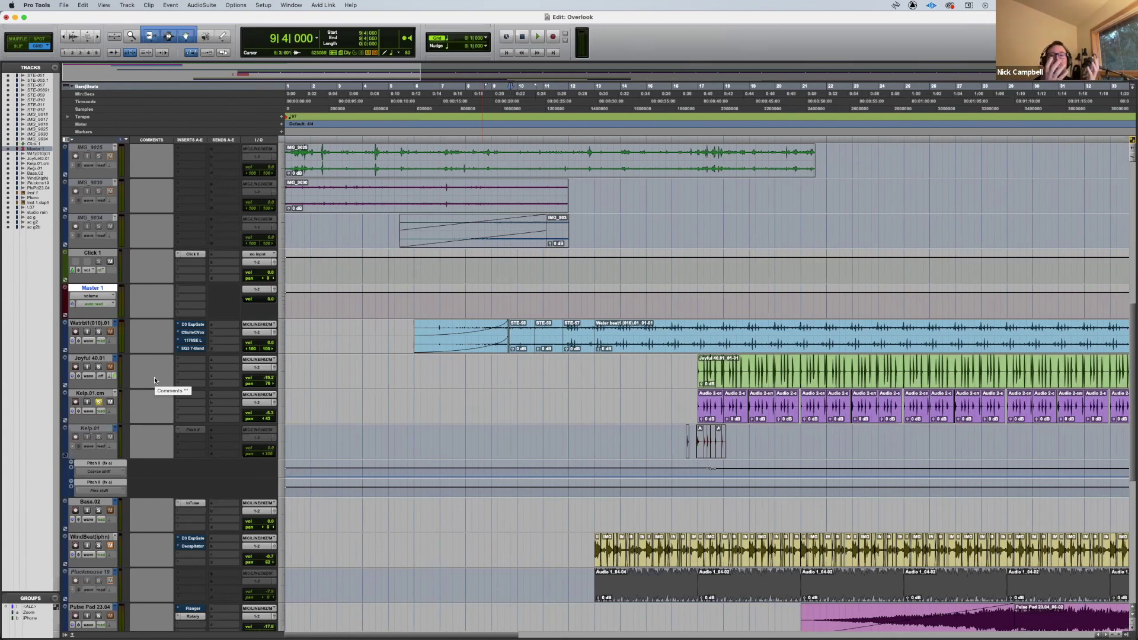
- Switch to the Overlook Kelp Overdub video in QuickTime Player and play it from near the start
key("ctrl+Left")
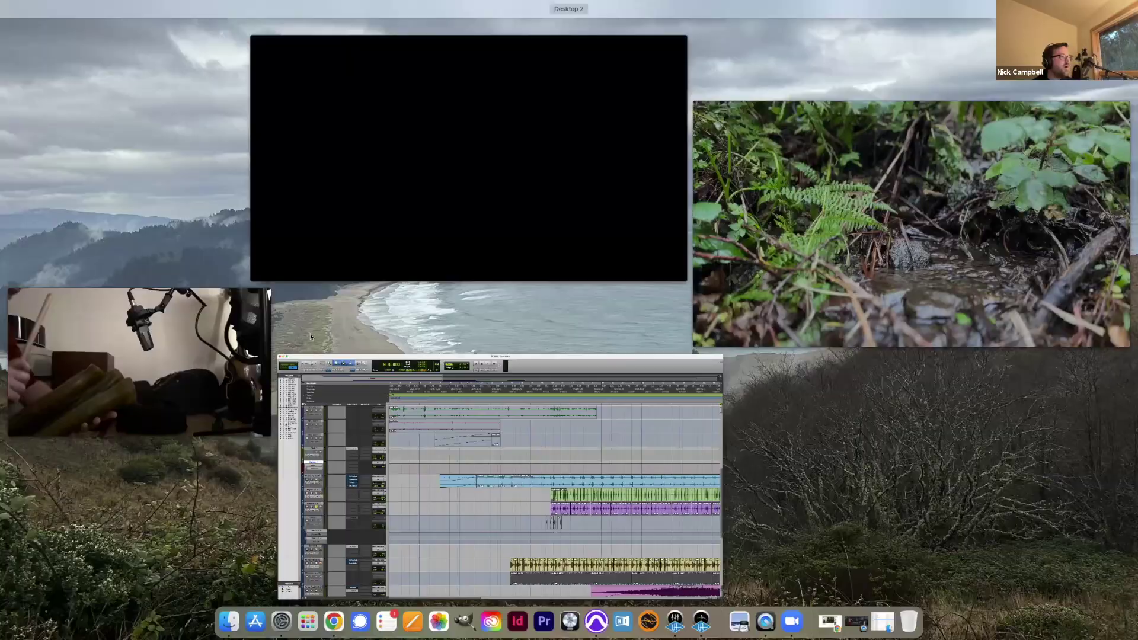
left_click(348, 319)
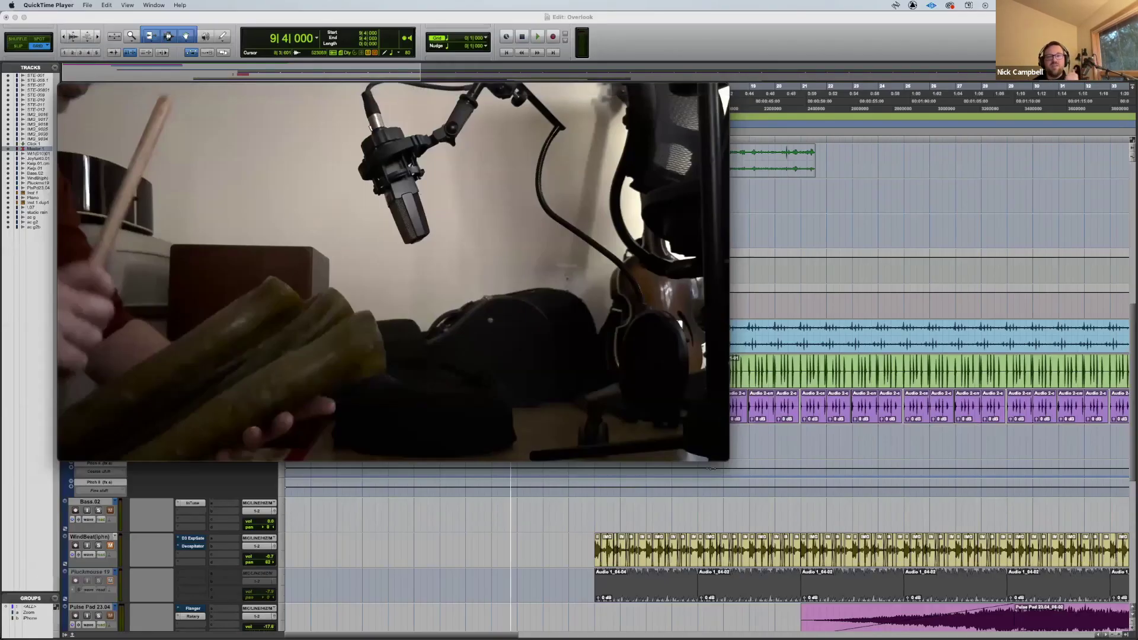
mouse_move(293, 191)
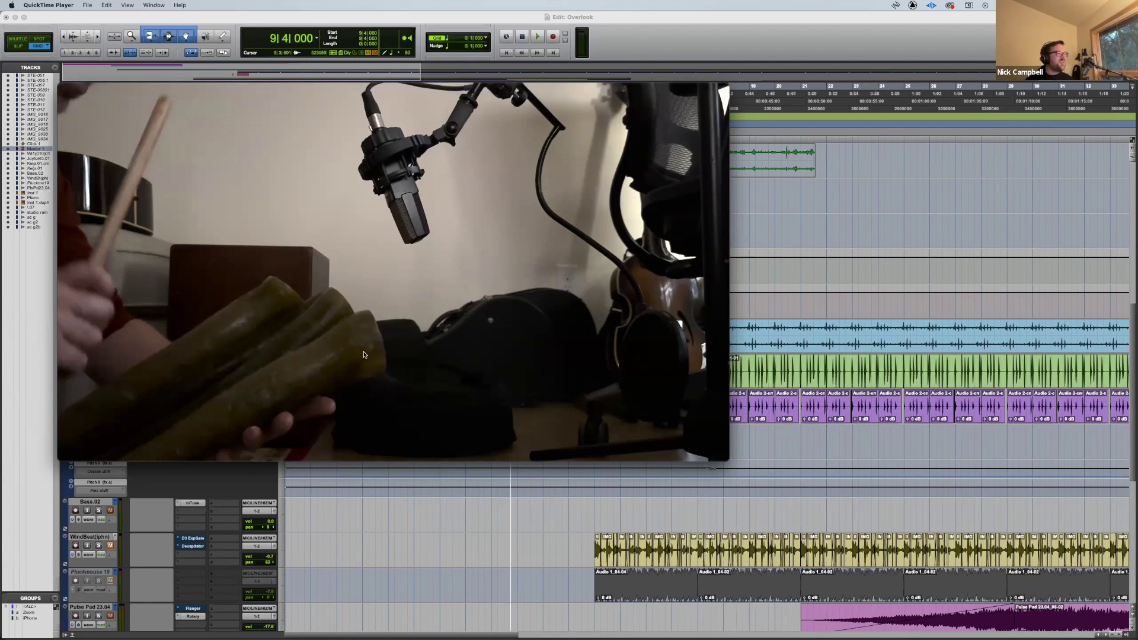
mouse_move(382, 385)
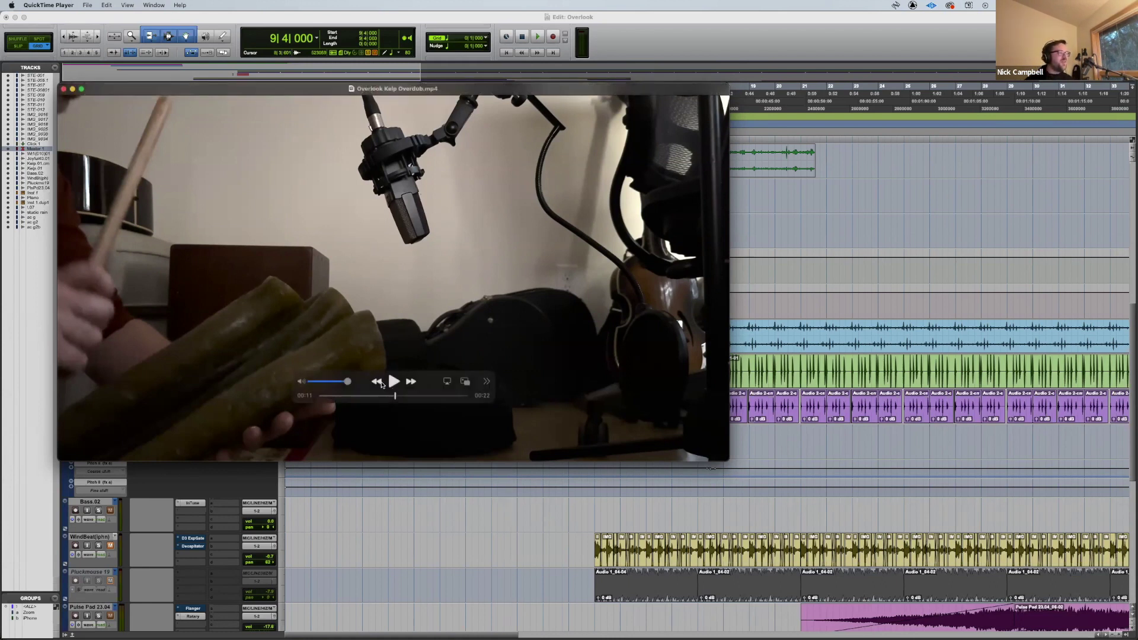
left_click(337, 396)
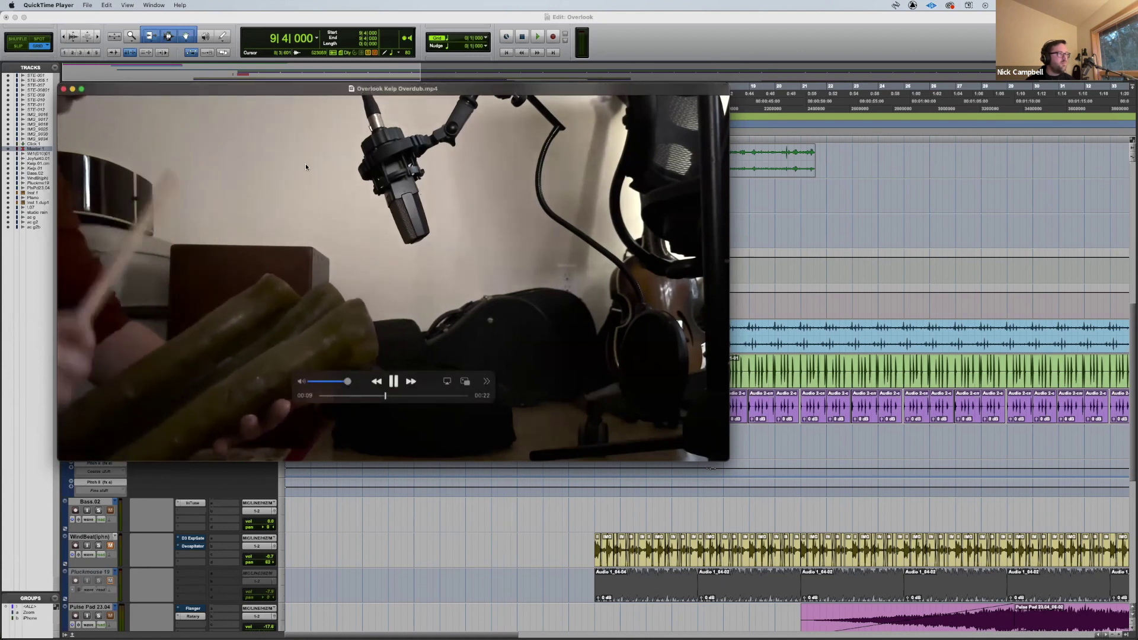
- Return to the Pro Tools session and play from bar 16 beat 4 with the water beat and Kelp tracks soloed
left_click(795, 222)
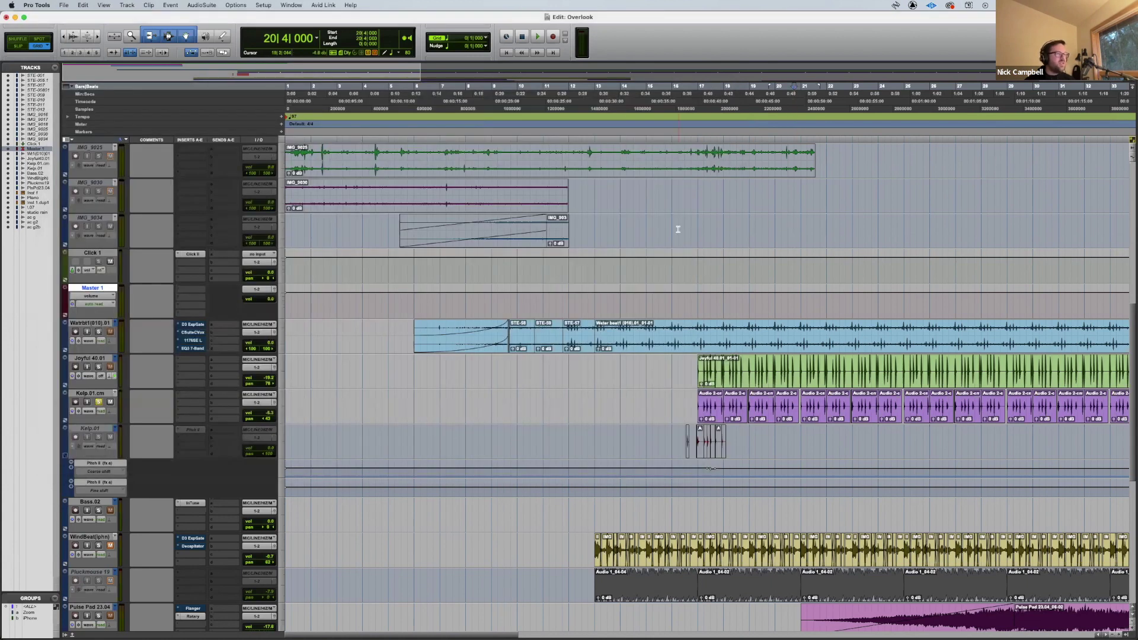
left_click(679, 103)
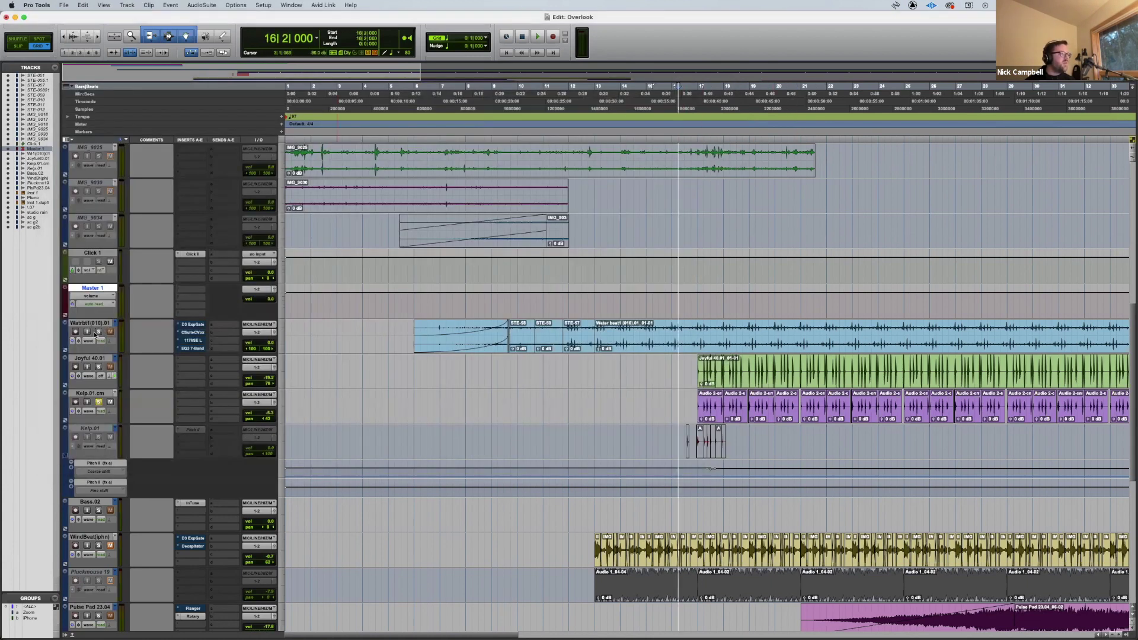
left_click(690, 97)
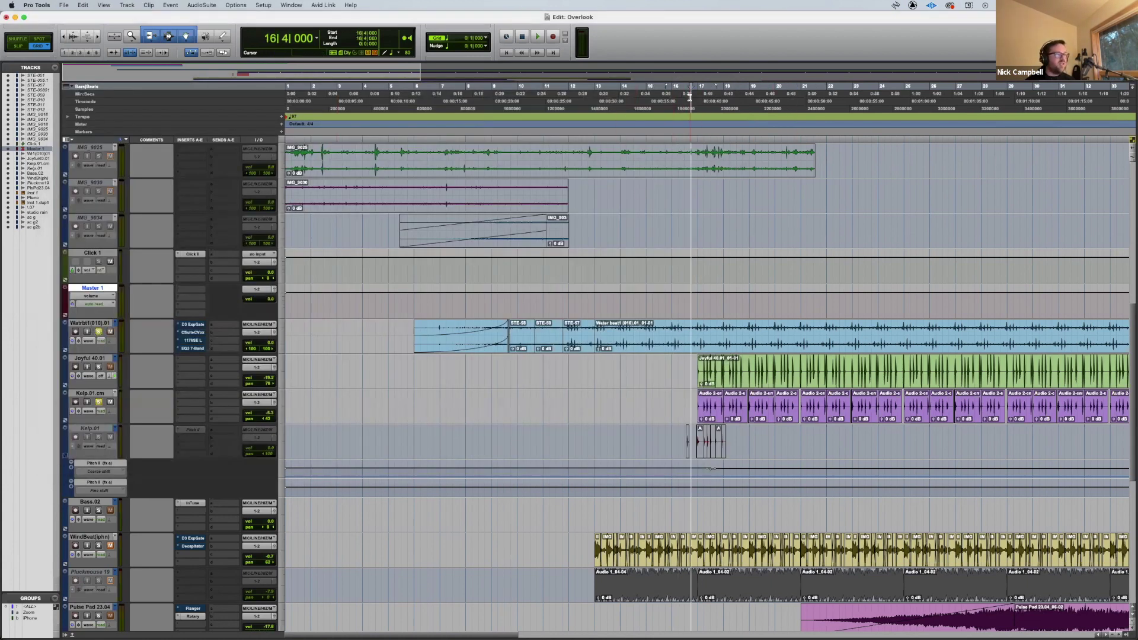
key("space")
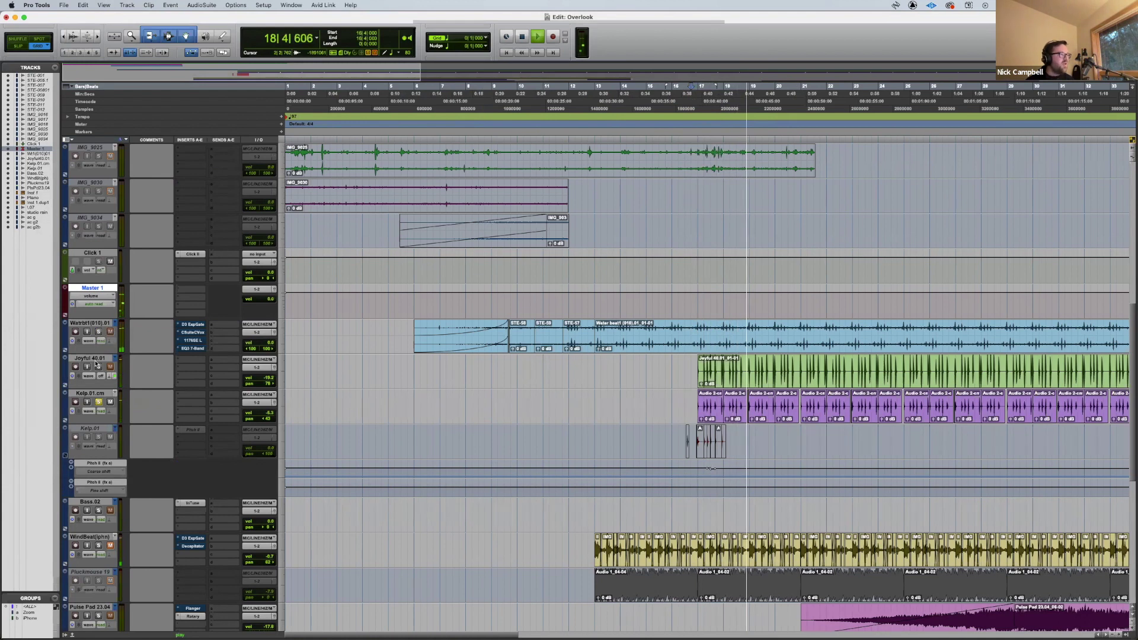
- Examine the arrangement during playback, from the wind beat, pulse pad, piano and ac g tracks back up to the Master and IMG tracks
scroll(686, 382, "down", 6)
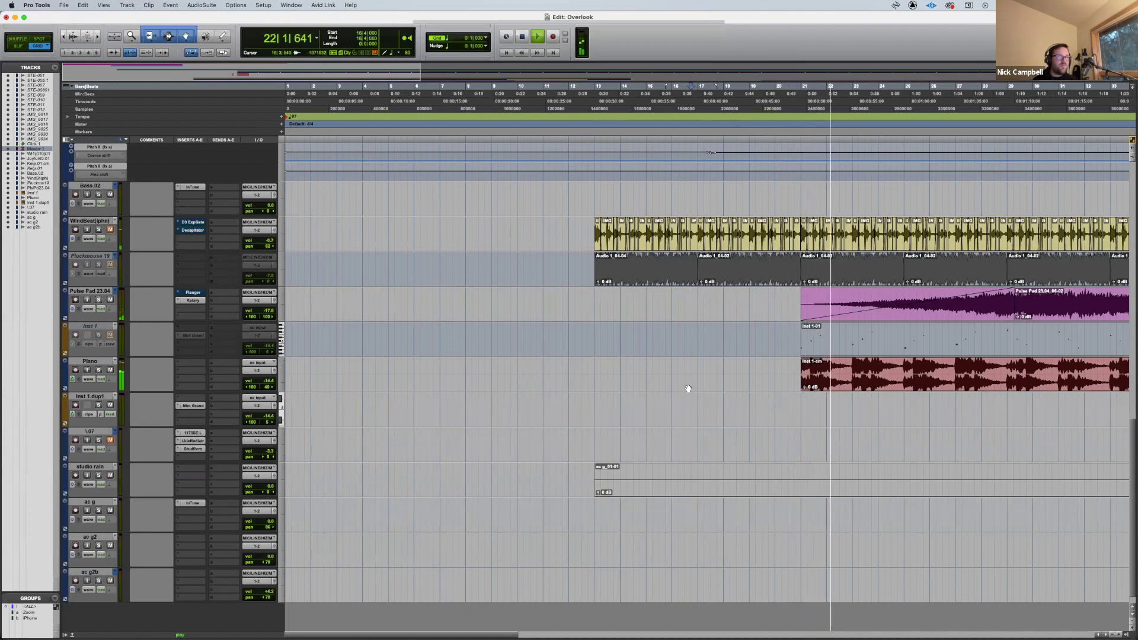
scroll(688, 388, "right", 4)
scroll(688, 388, "right", 1)
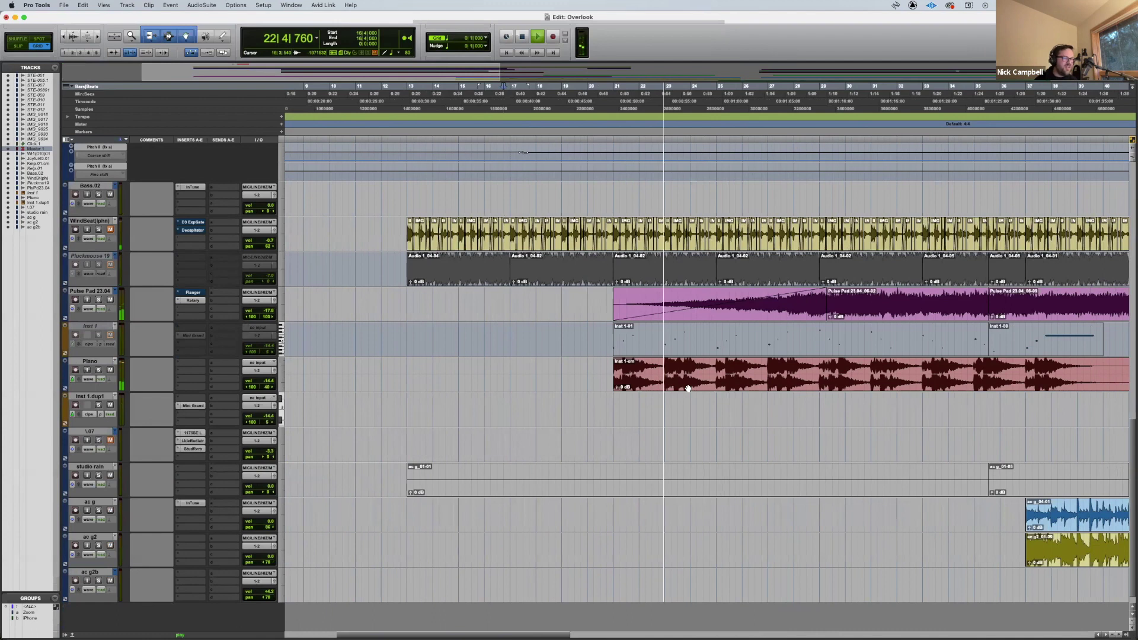
scroll(696, 400, "right", 3)
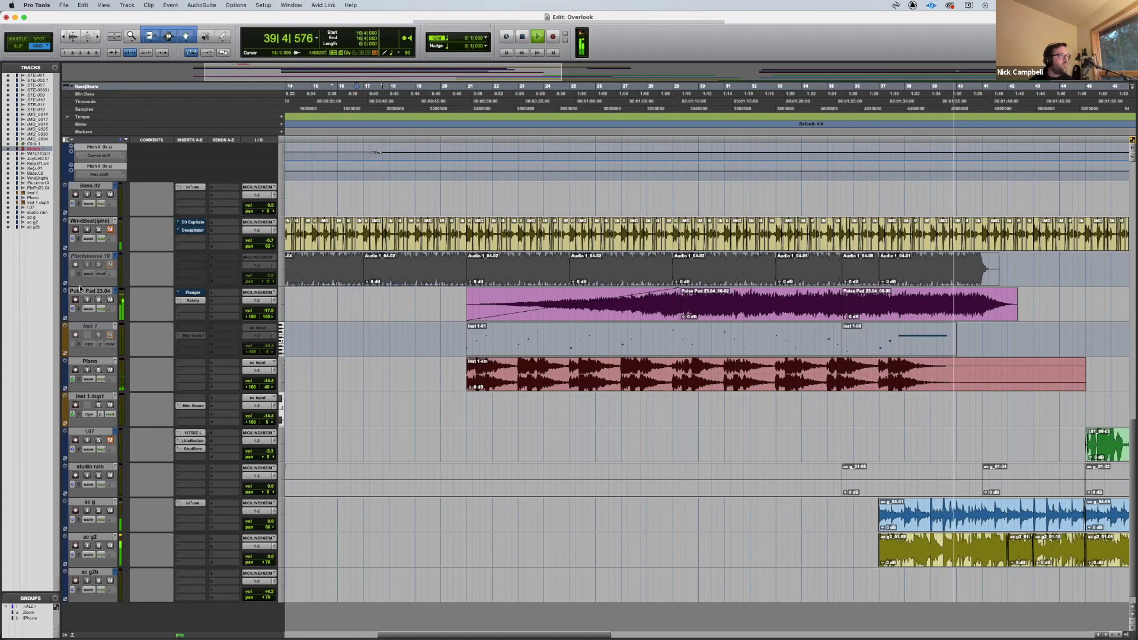
scroll(105, 291, "up", 3)
scroll(366, 362, "down", 2)
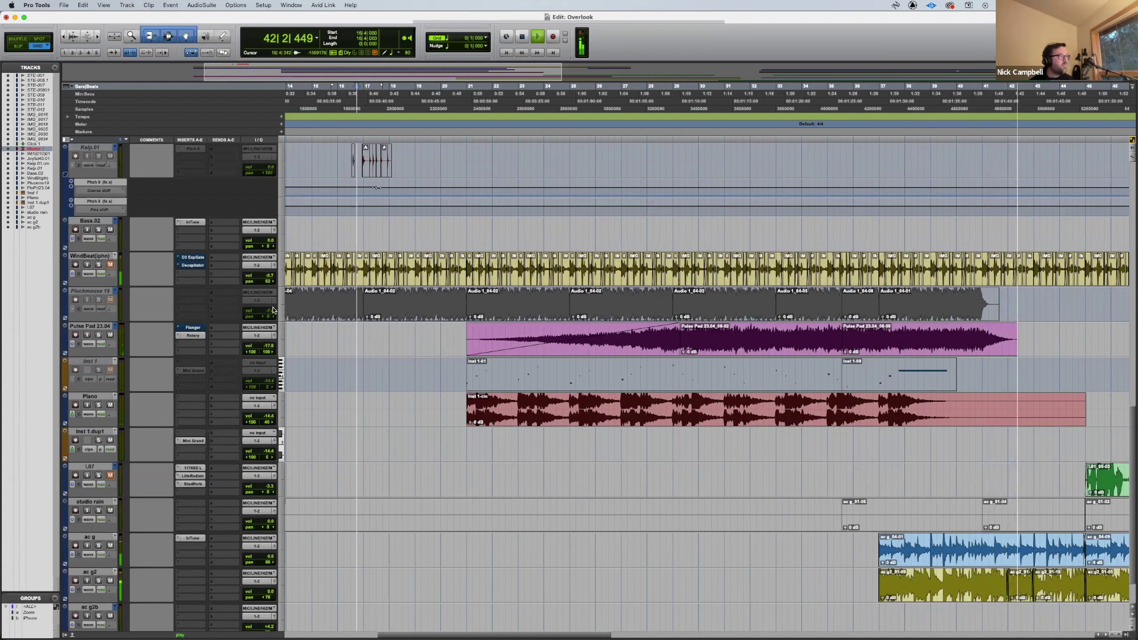
scroll(248, 282, "up", 7)
scroll(277, 475, "up", 6)
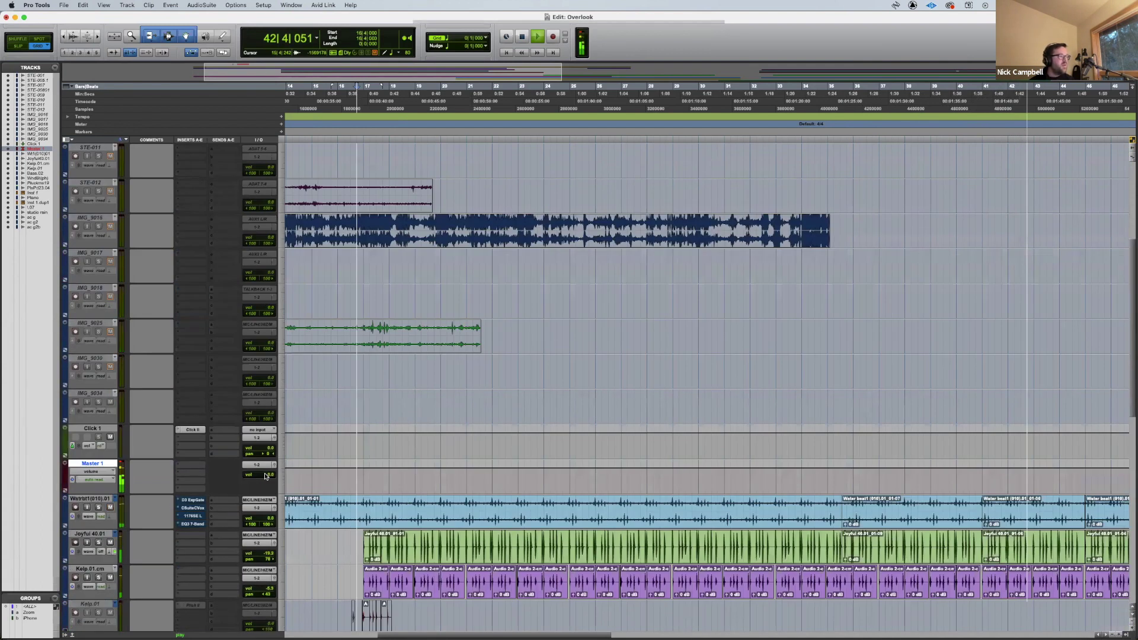
- Stop playback and view the lower tracks from Bass.02 down to ac g2b across the full length of the song
mouse_move(265, 476)
left_mouse_down()
mouse_move(266, 497)
mouse_move(275, 456)
left_mouse_up()
key("space")
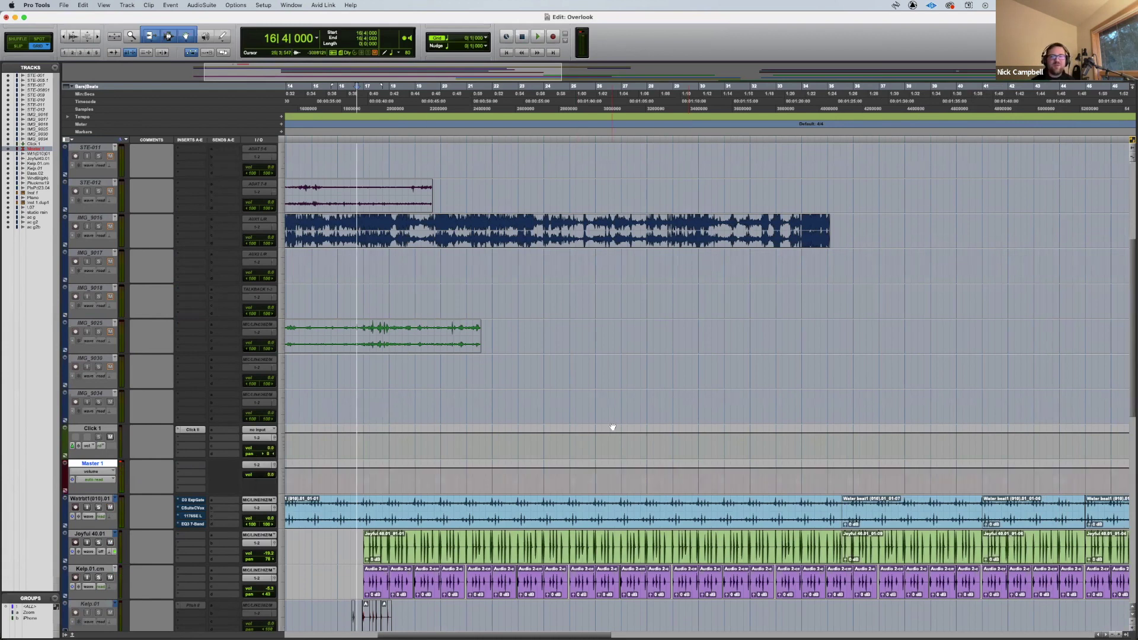
scroll(611, 427, "down", 10)
scroll(611, 427, "down", 1)
scroll(610, 427, "right", 3)
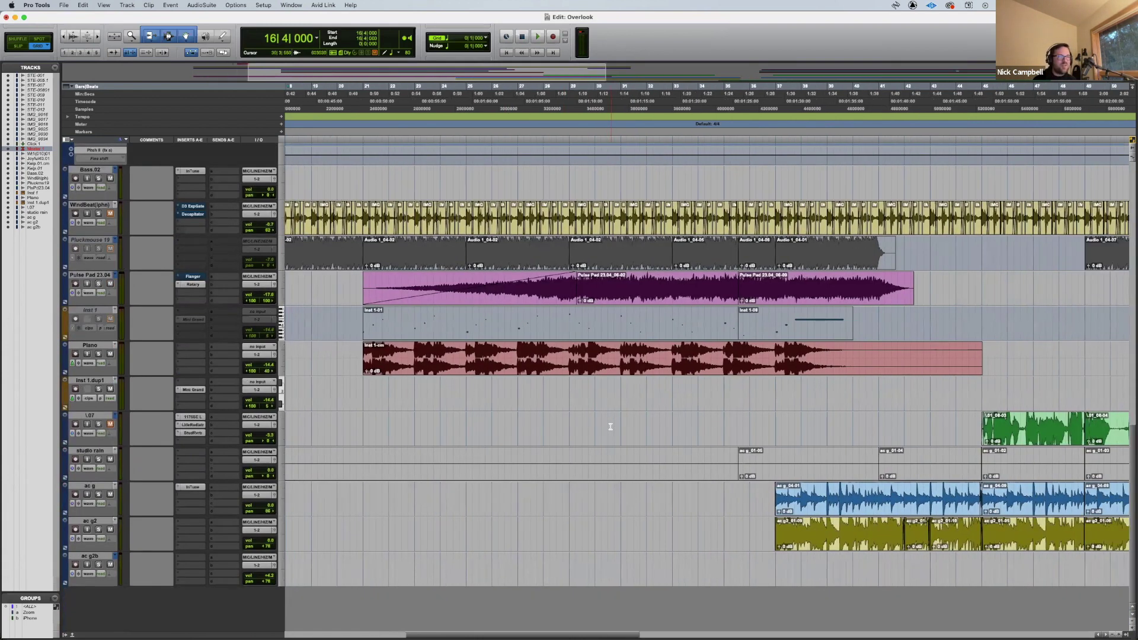
scroll(611, 427, "down", 5)
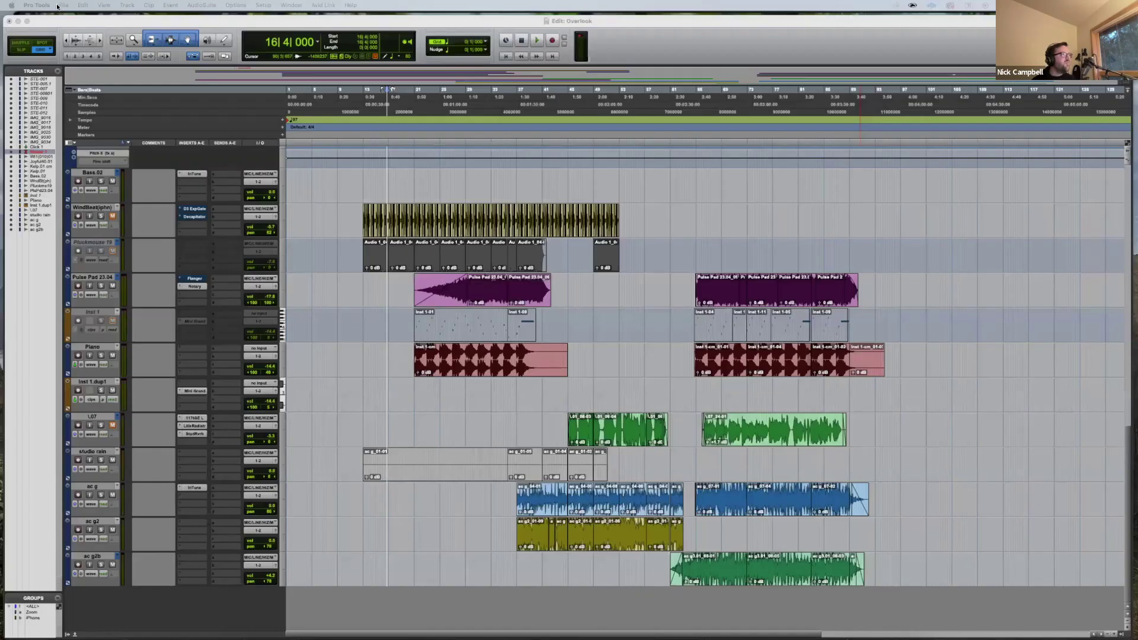
- Look through the list of recently opened sessions, and close it without opening one
left_click(59, 5)
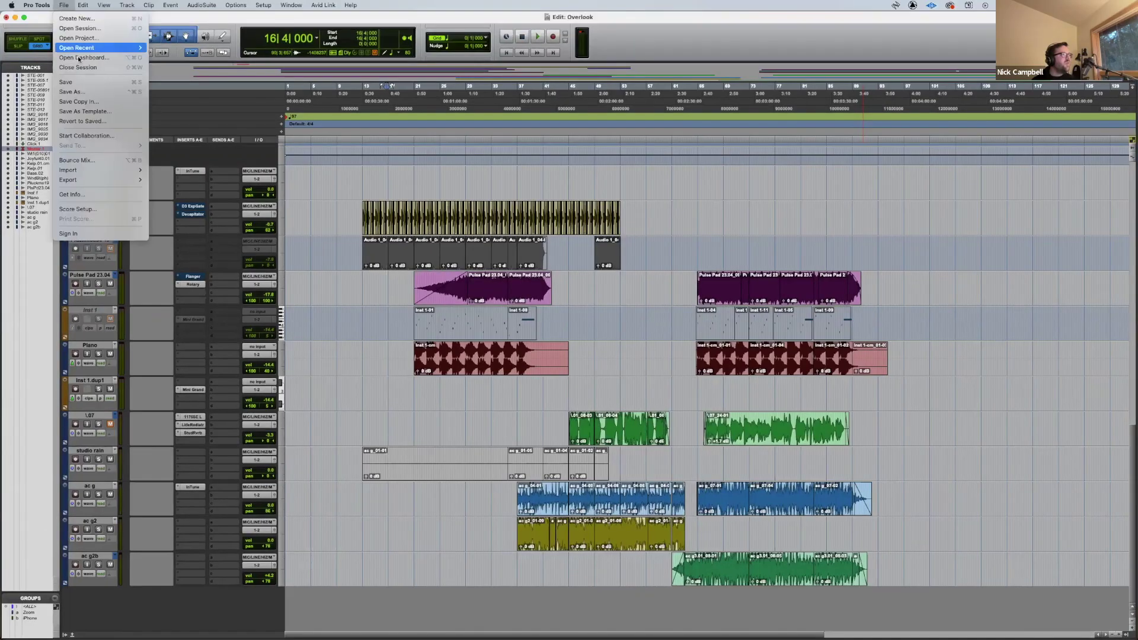
mouse_move(77, 50)
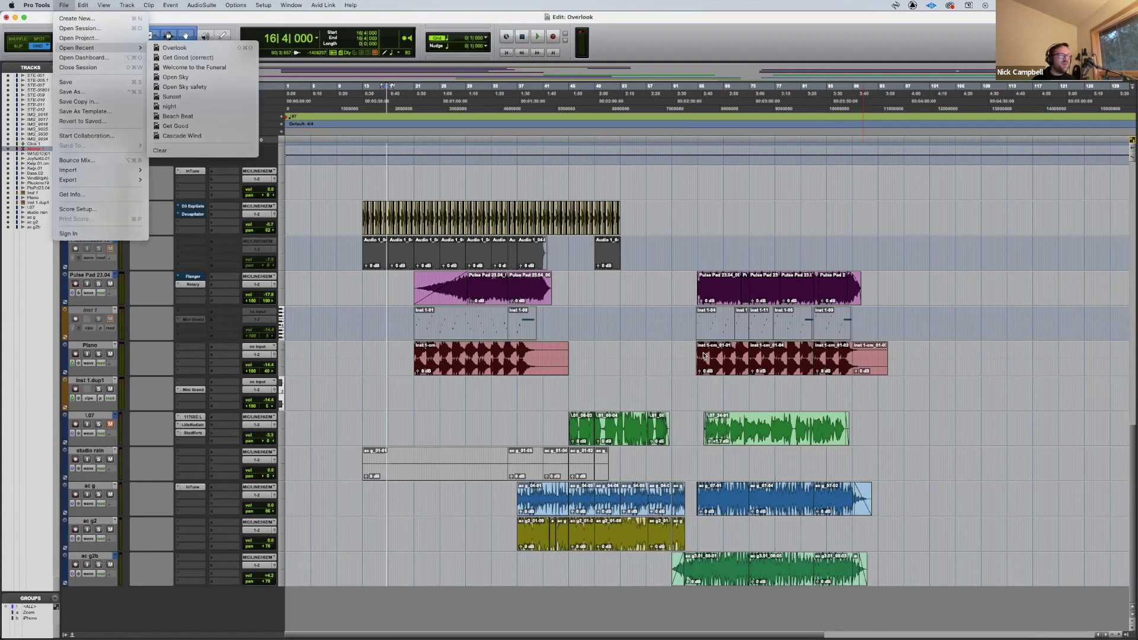
left_click(664, 364)
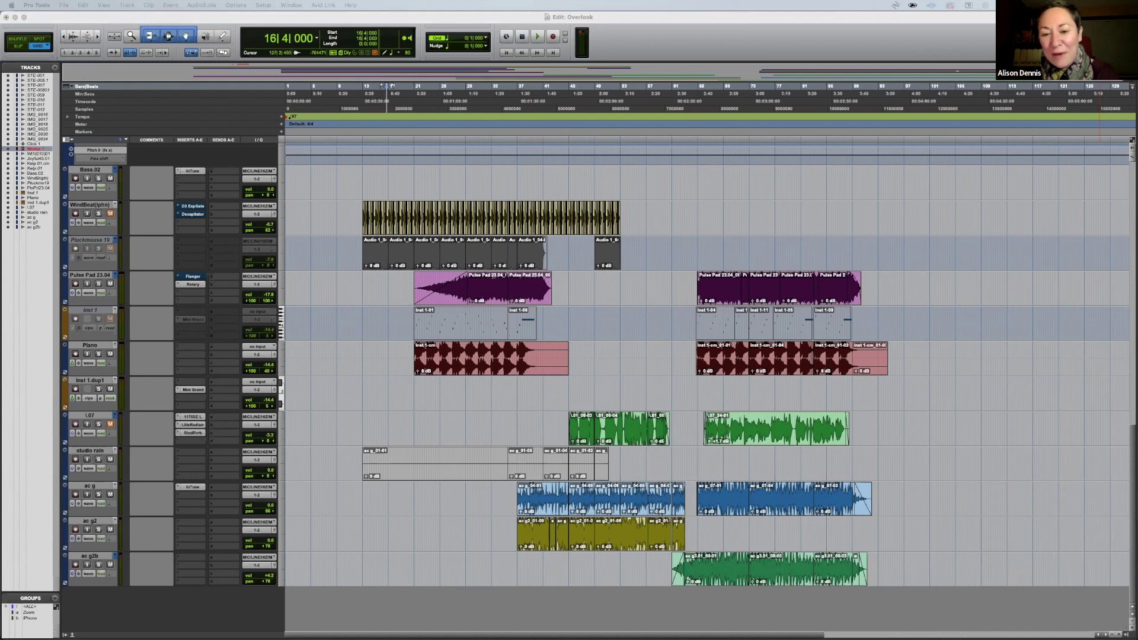
- Put away the Overlook session window and the open QuickTime video windows until the desktop is clear
left_click(15, 17)
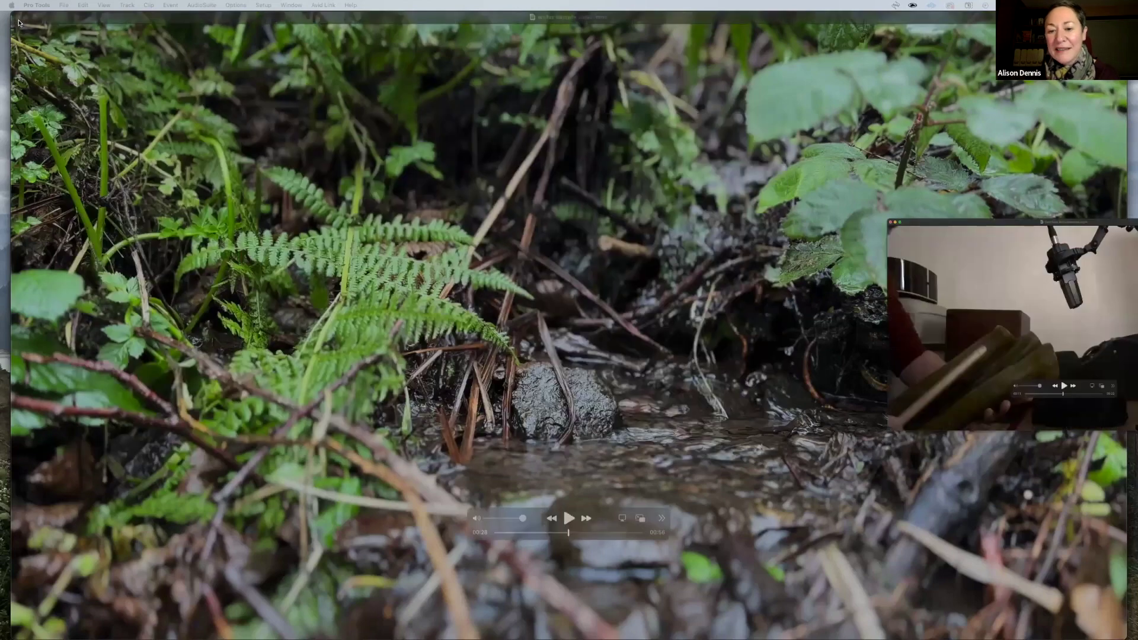
left_click(18, 22)
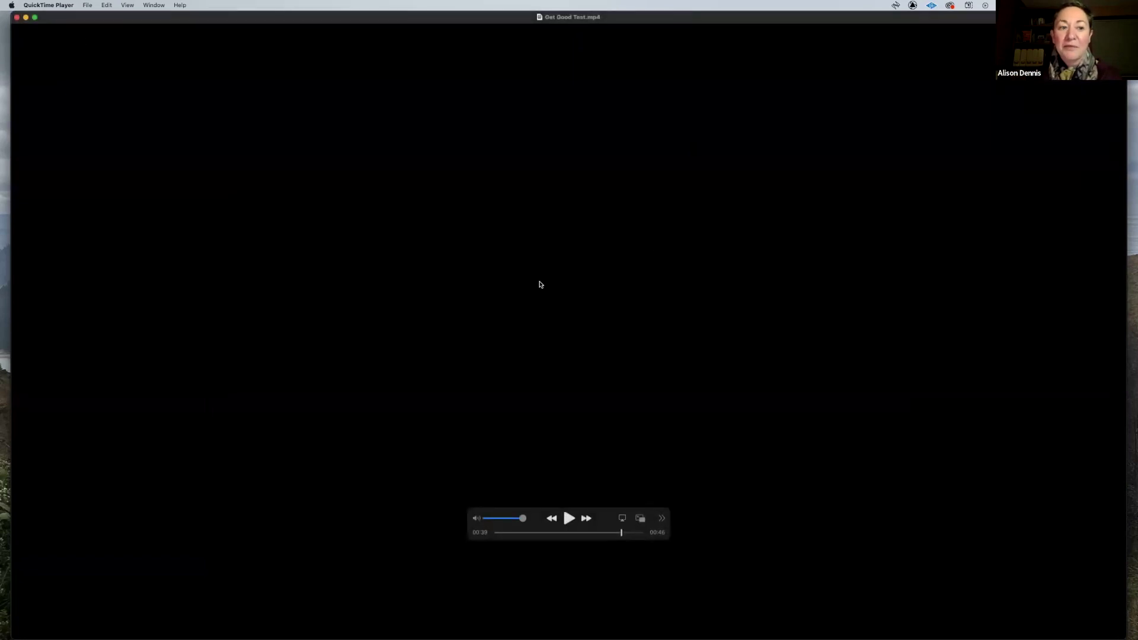
left_click(38, 18)
left_click(220, 17)
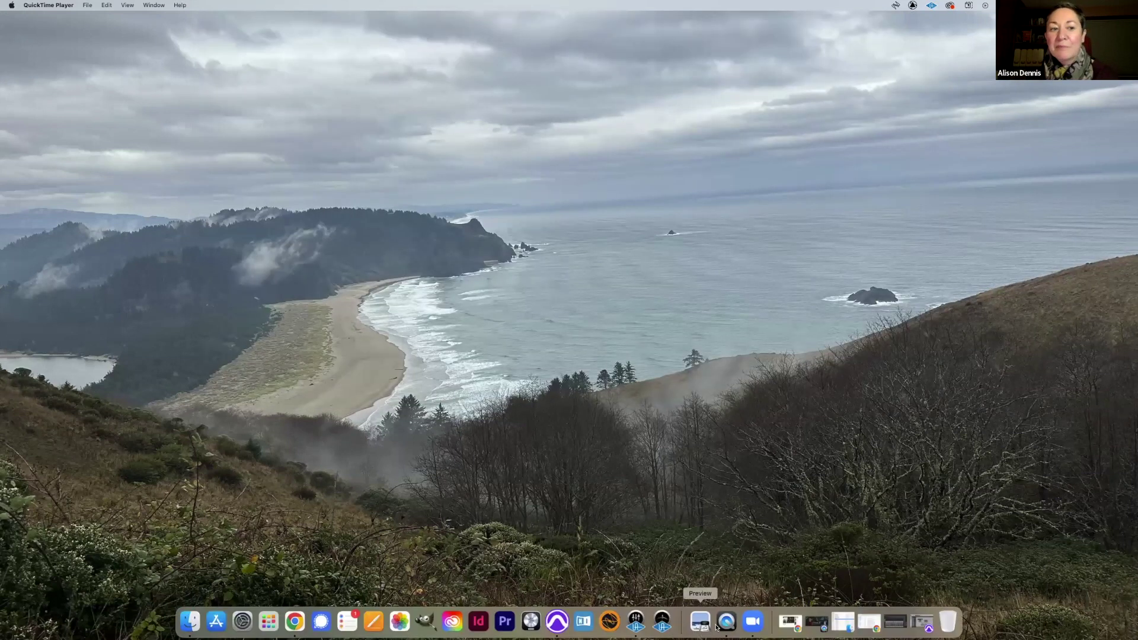
- Quit QuickTime Player now that its videos are put away
right_click(719, 625)
left_click(741, 594)
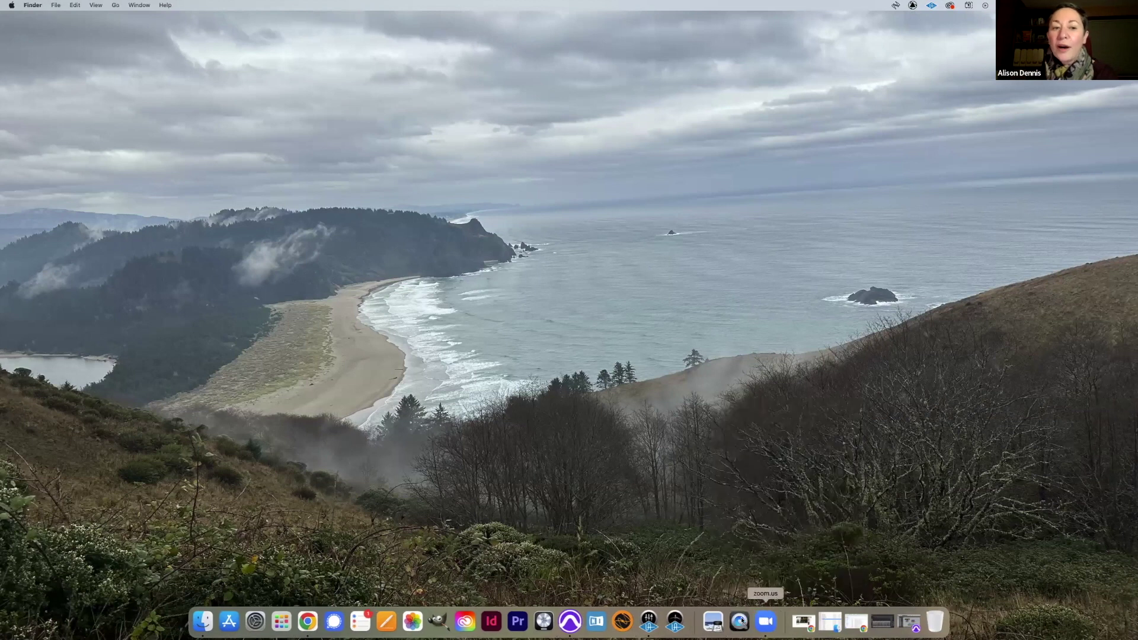
right_click(652, 623)
left_click(699, 591)
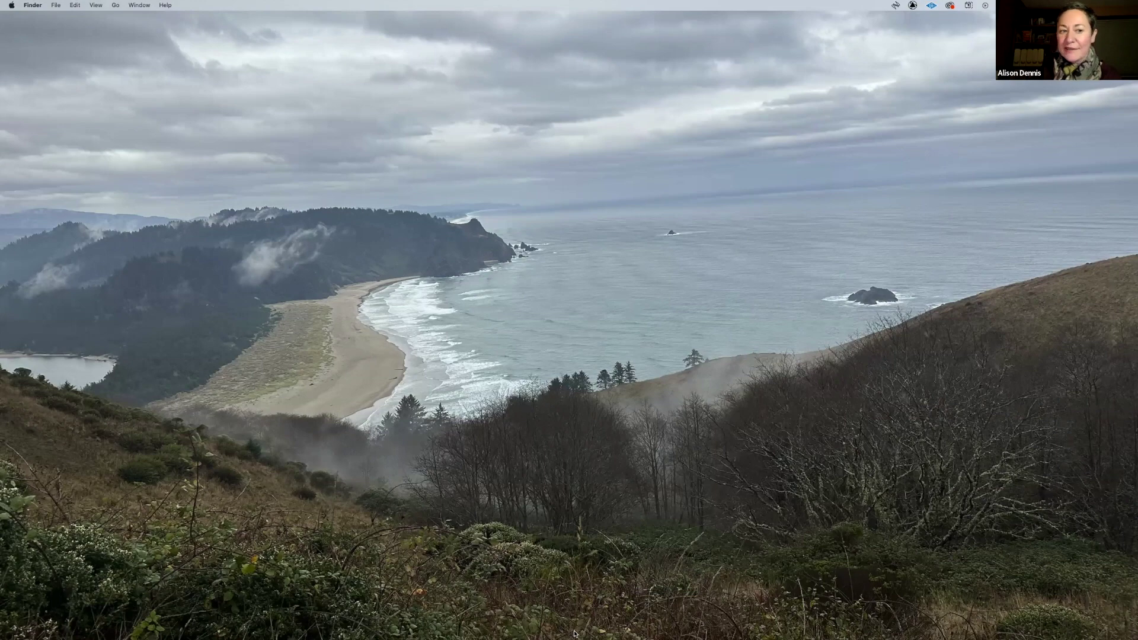
- Bring back the Overlook session in Pro Tools and hide Pro Tools to clear the desktop
left_click(573, 620)
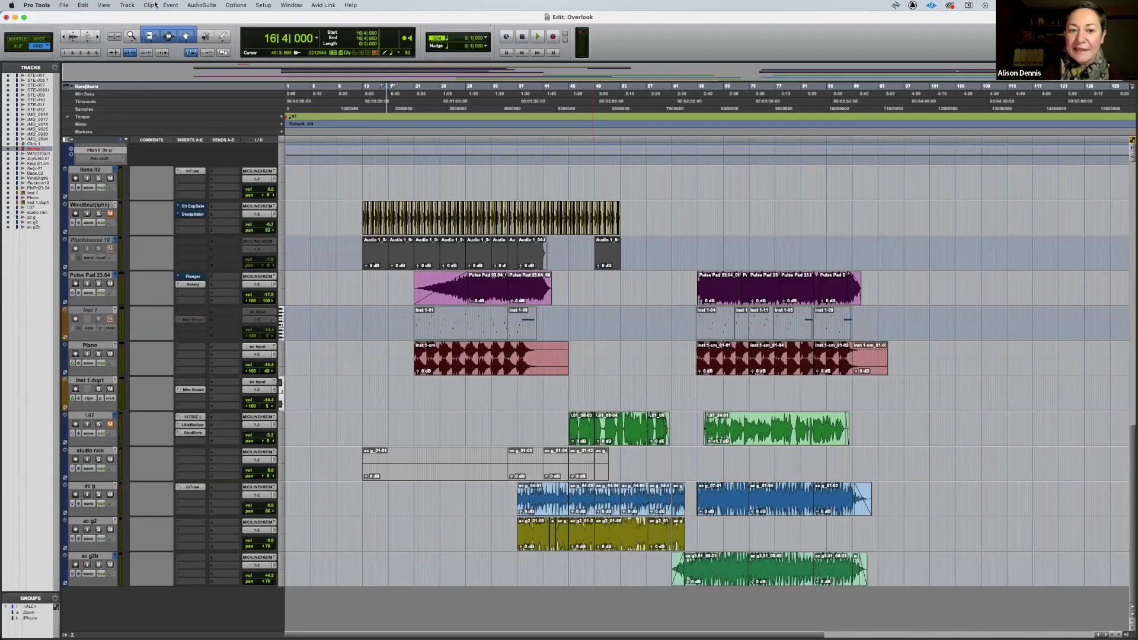
left_click(43, 6)
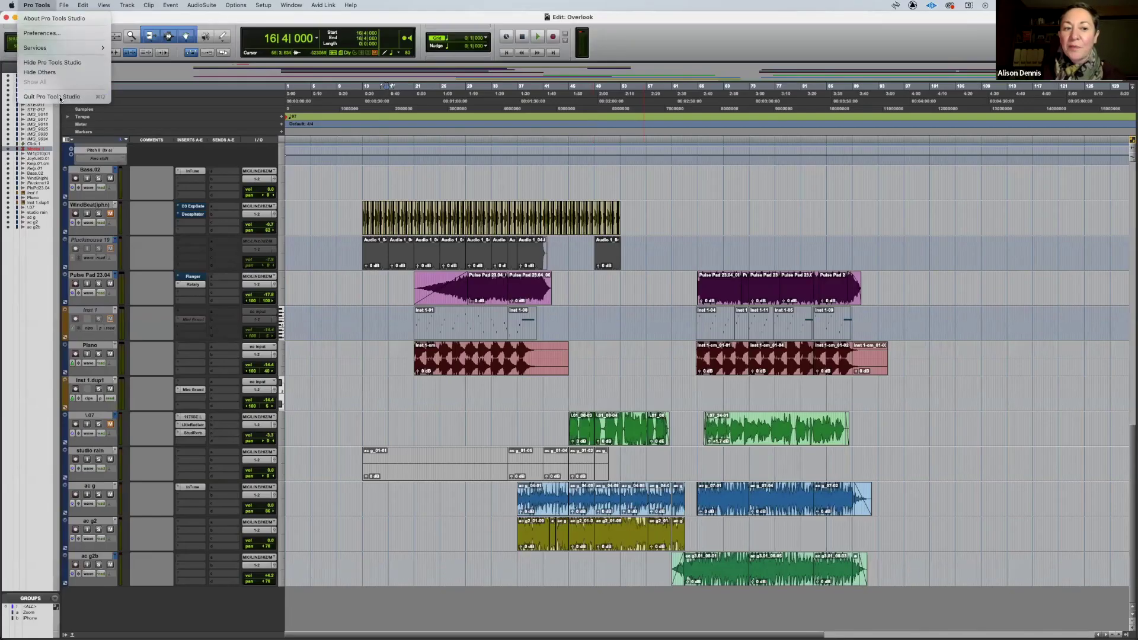
left_click(77, 105)
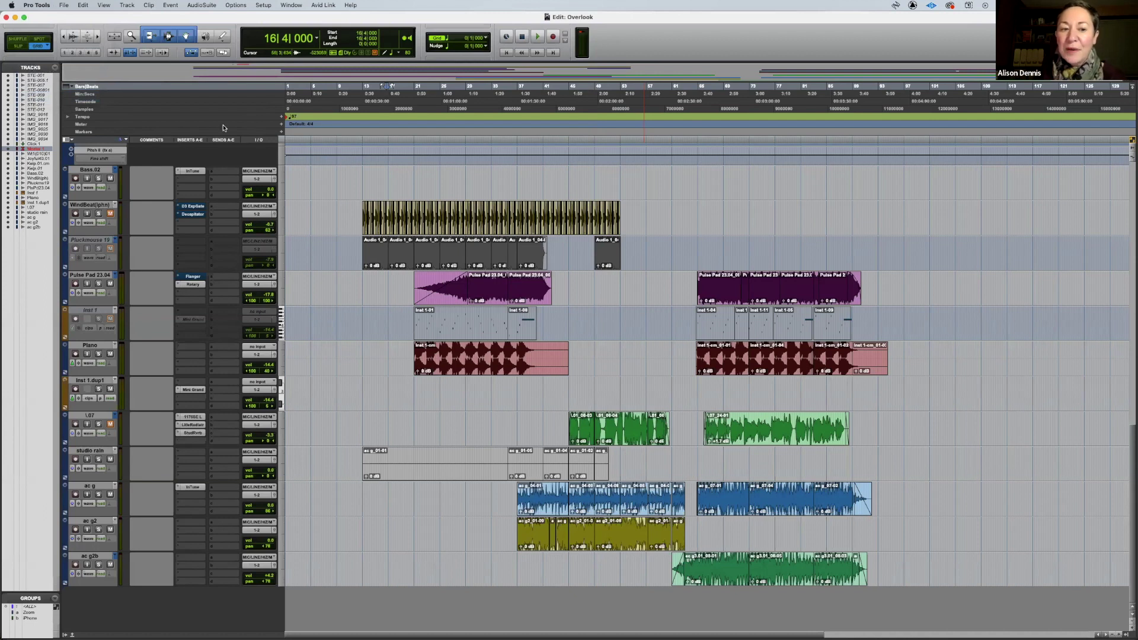
mouse_move(557, 631)
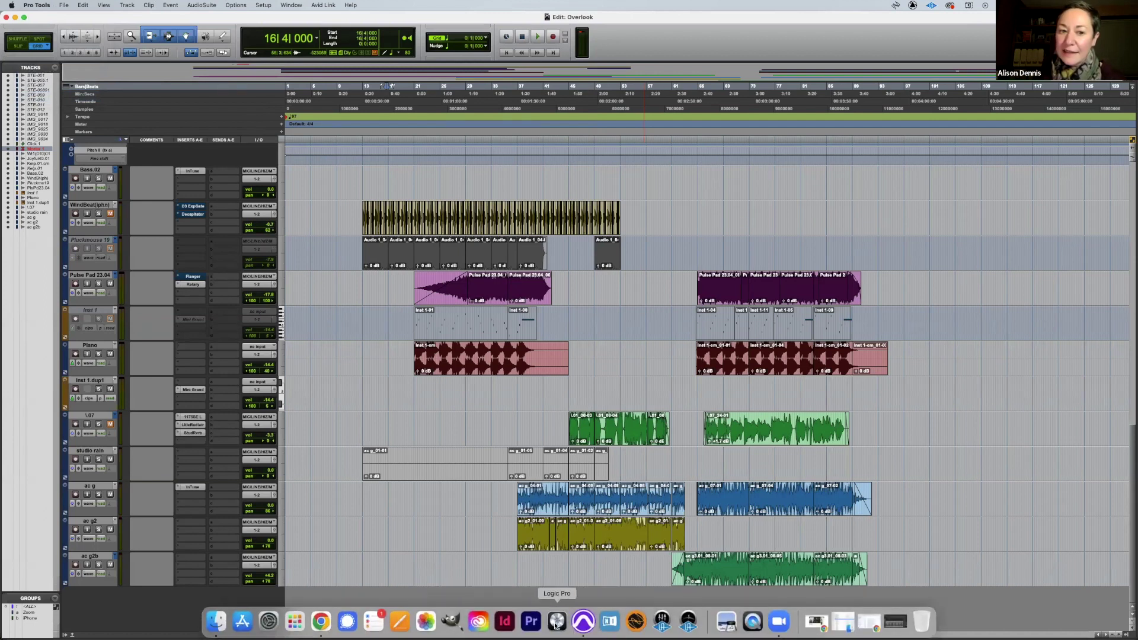
key("super+h")
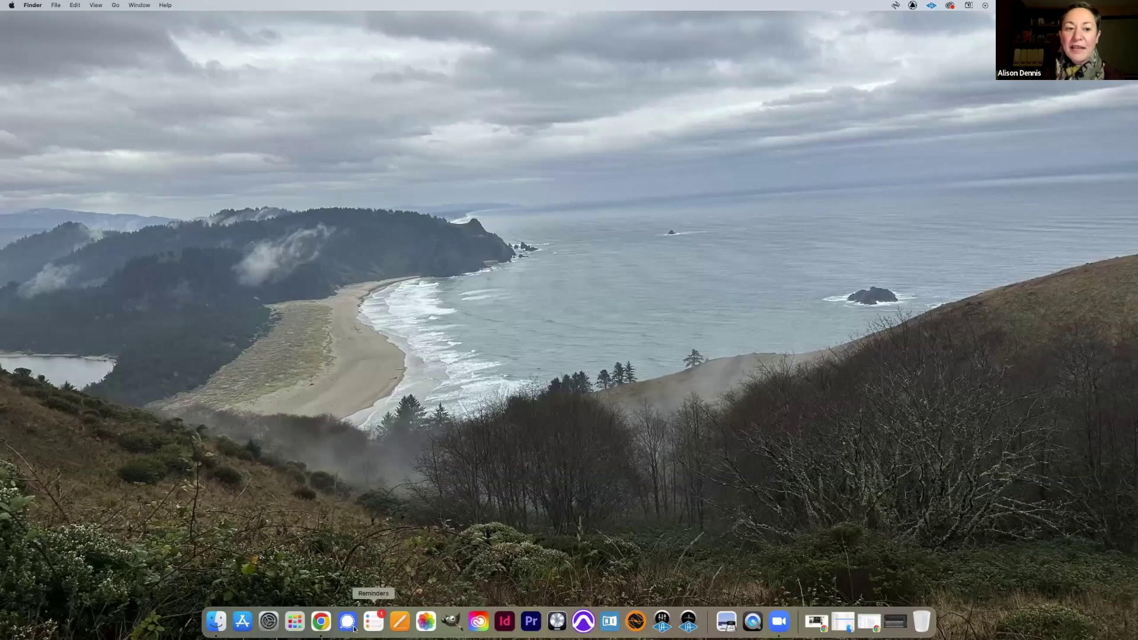
- Restore the Chrome window with The Arbow YouTube video and try to launch Slack through a computer search for "slack"
left_click(816, 621)
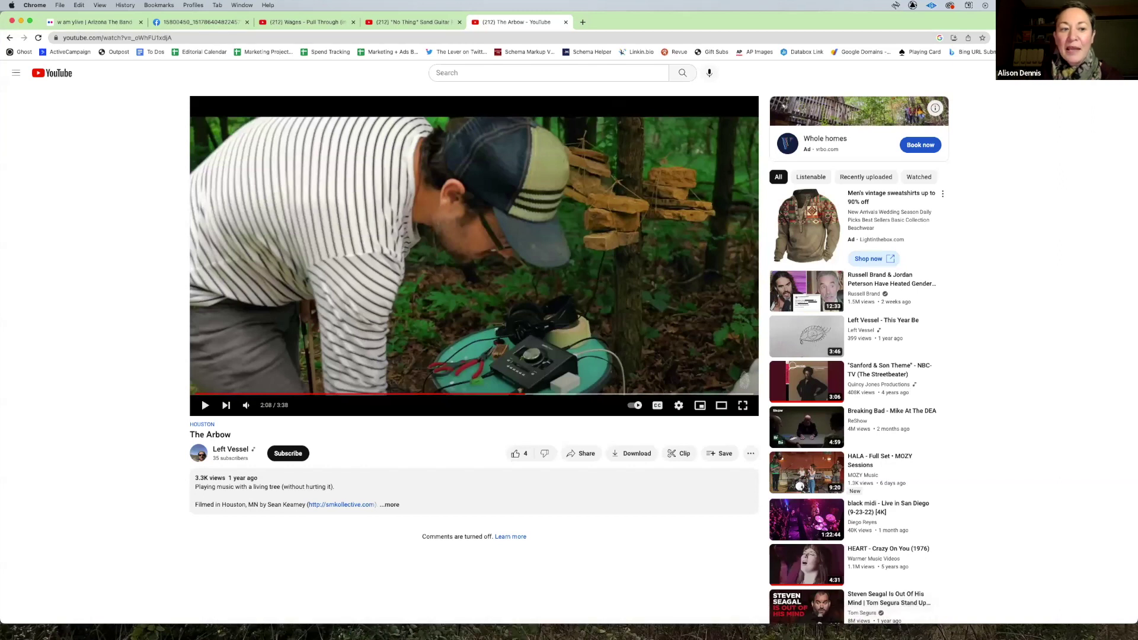
key("super+space")
type("slack")
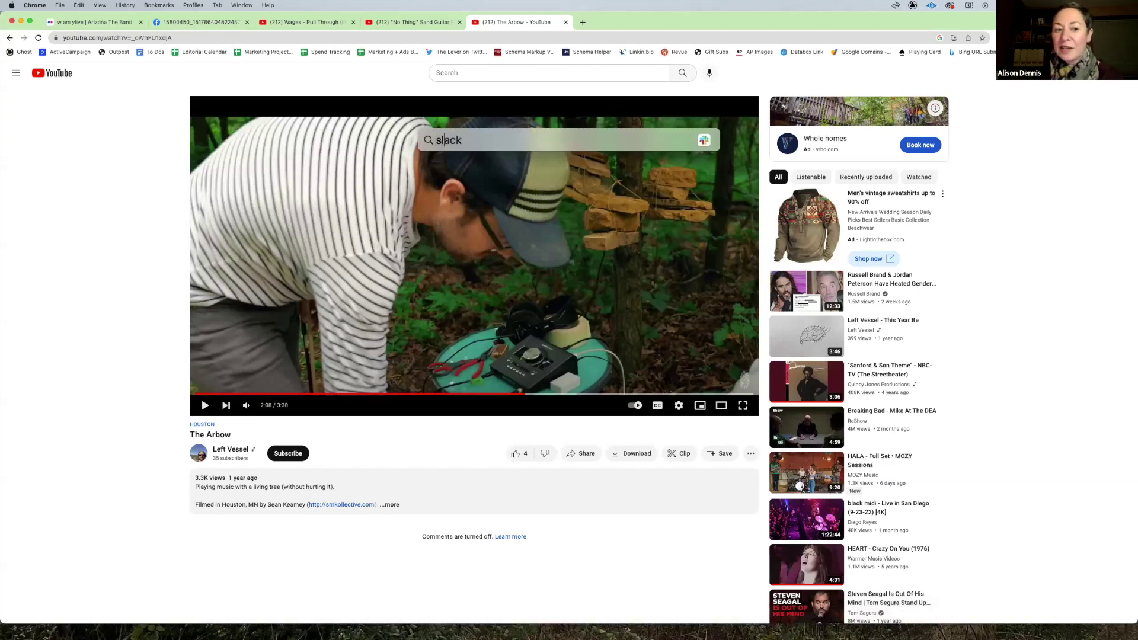
key("Return")
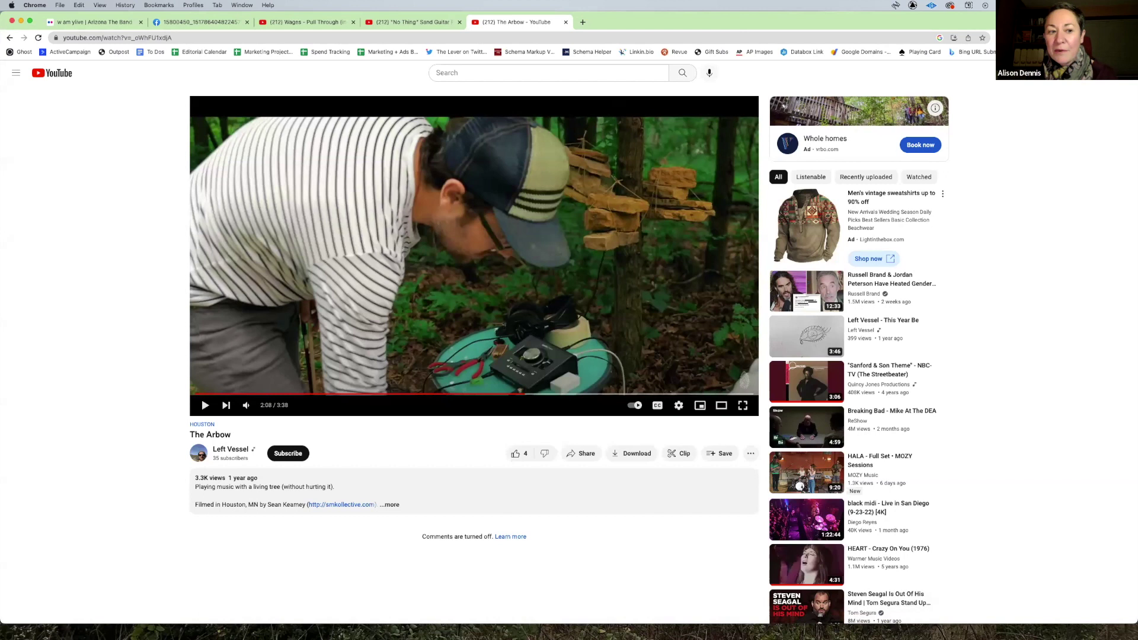
key("k")
key("l")
key("c")
key("k")
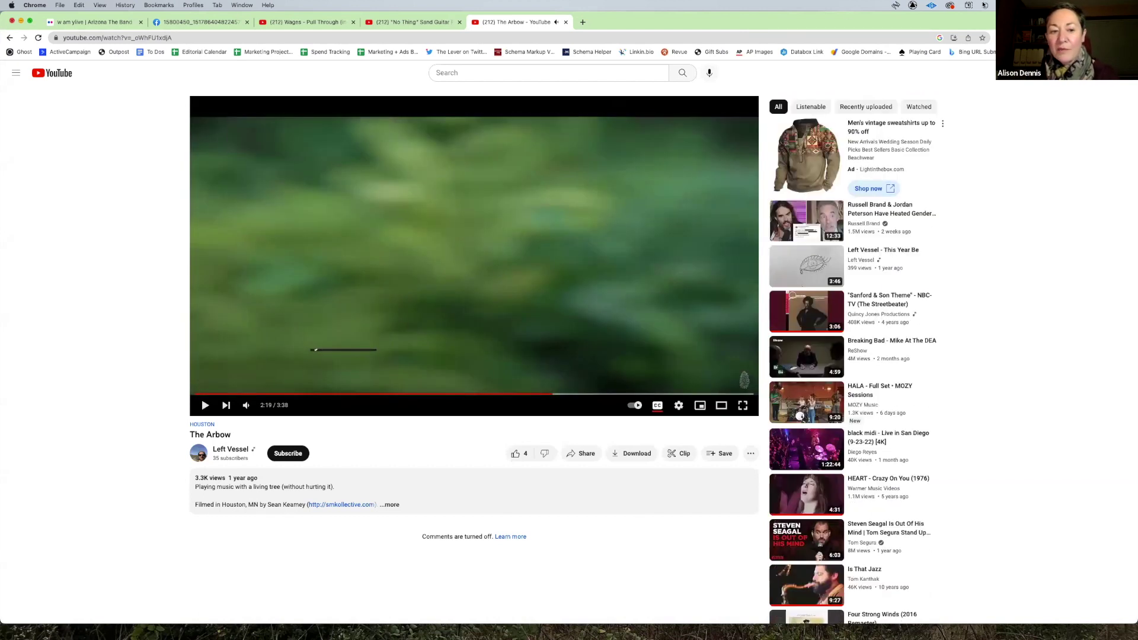
- Switch from Chrome to Slack and move the Slack window aside to show the desktop
left_click(12, 22)
key("super+space")
key("Return")
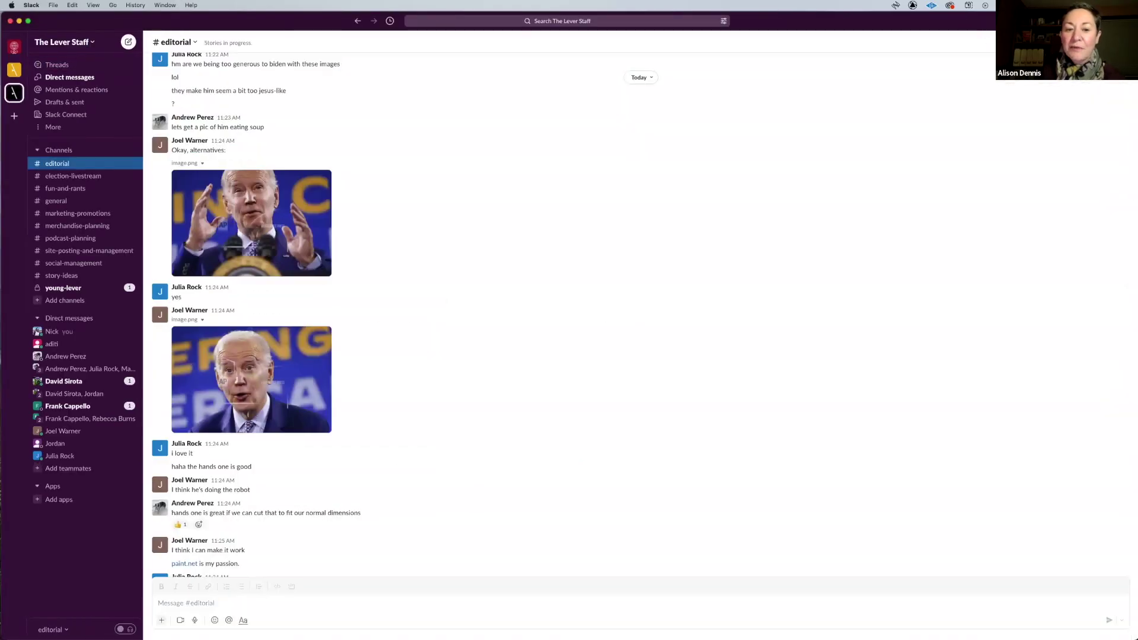
key("F11")
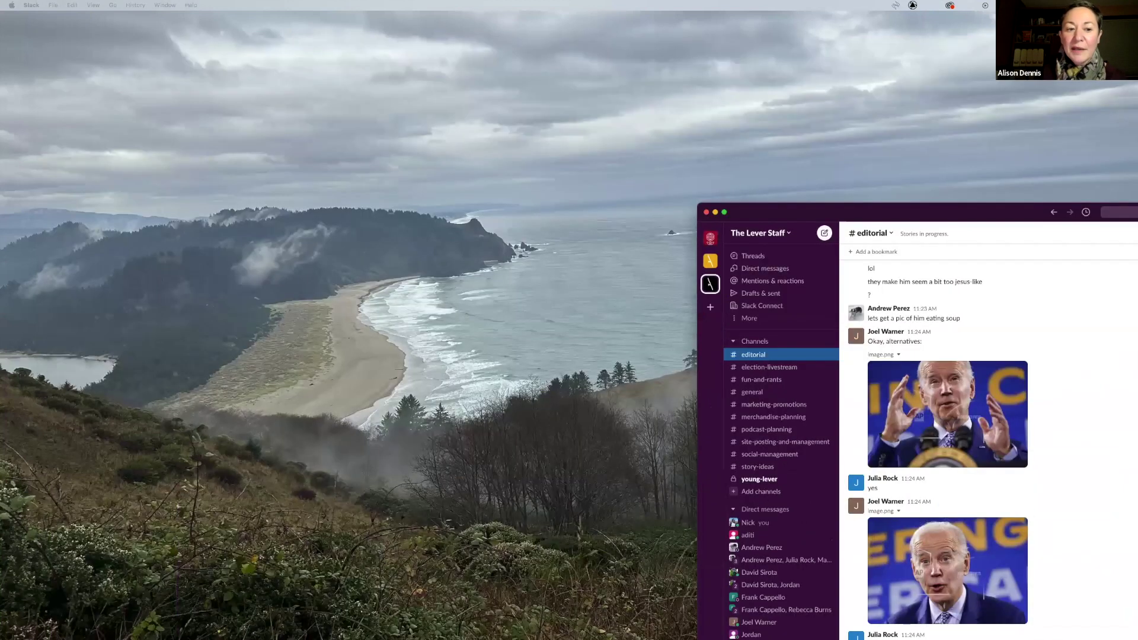